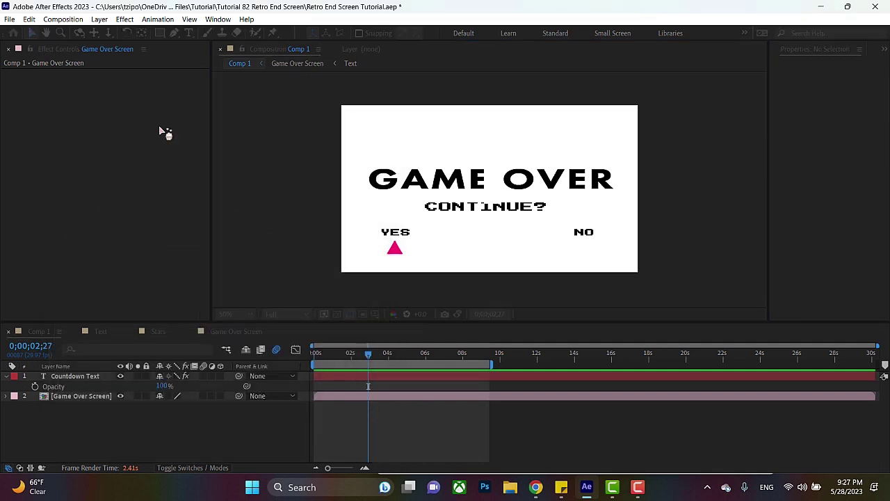
# - Create a new composition named Starfield
pyautogui.click(66, 100)
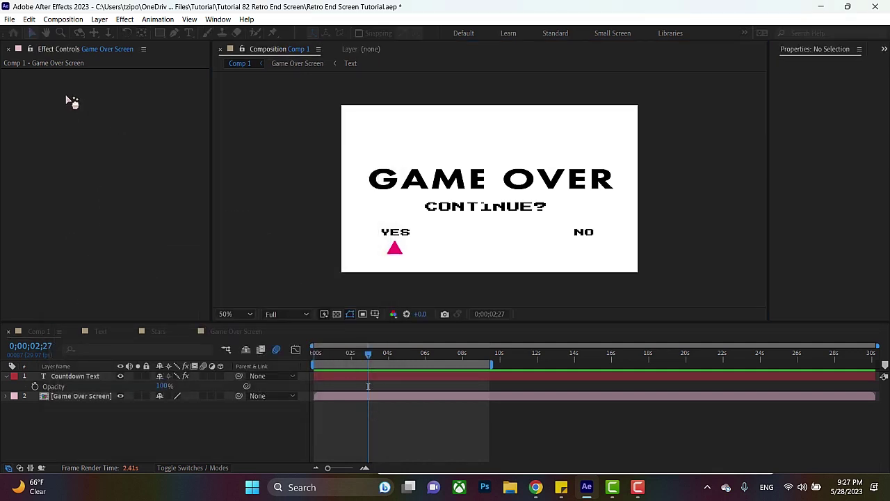
pyautogui.click(62, 19)
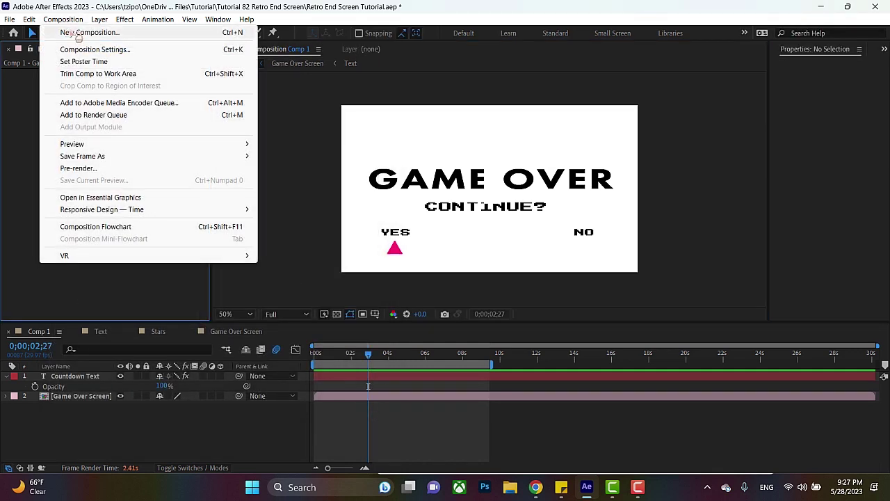
pyautogui.click(70, 33)
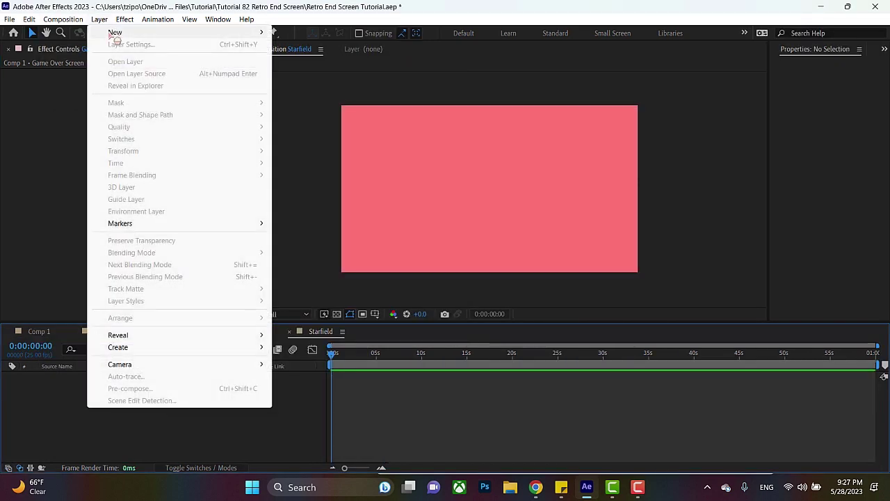
# - Add a full-frame black solid named 'Starfield Solid' to the composition
pyautogui.moveTo(113, 36)
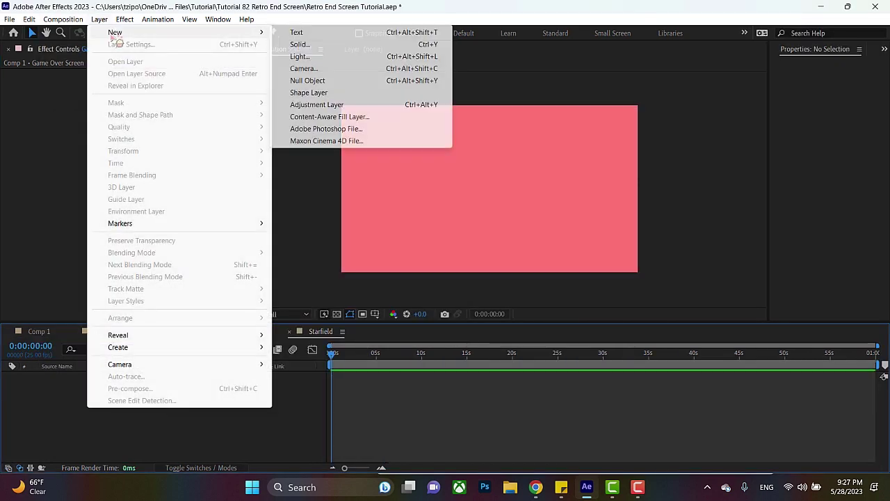
pyautogui.click(292, 46)
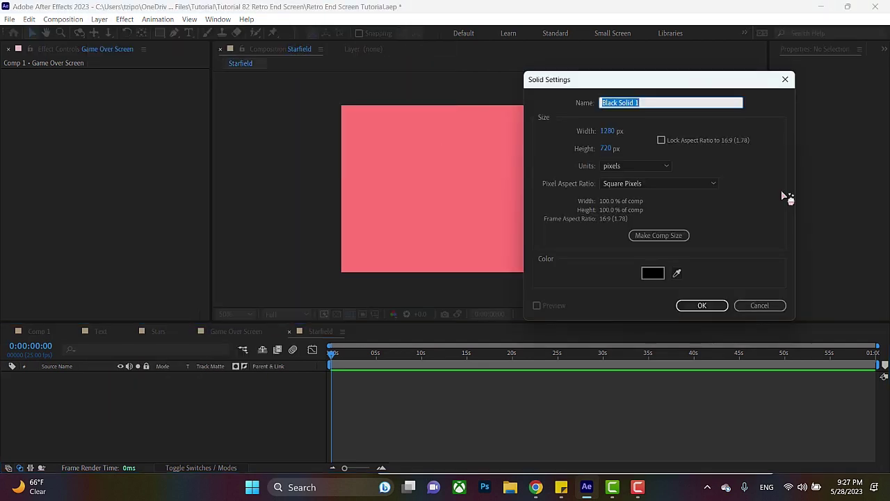
pyautogui.write('Starfield Solid')
pyautogui.press('Return')
pyautogui.click(884, 48)
# - Apply the CC Star Burst effect from Effects & Presets to Starfield Solid
pyautogui.click(849, 64)
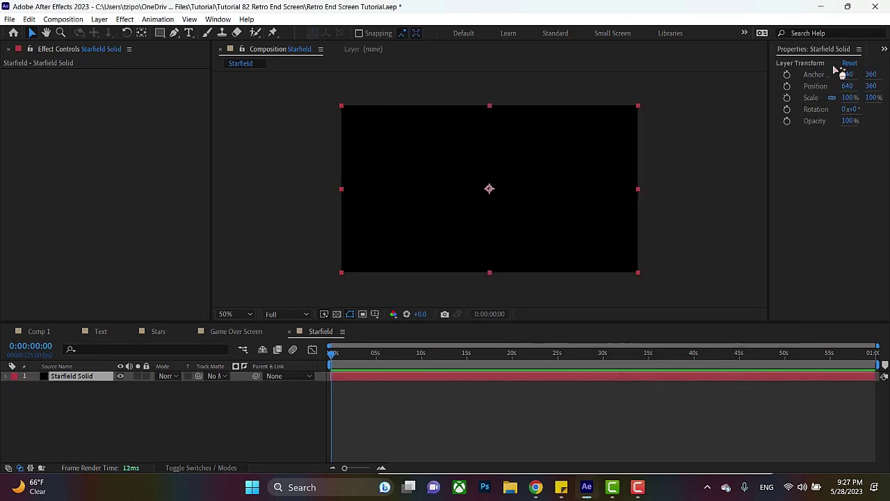
pyautogui.write('CC Star')
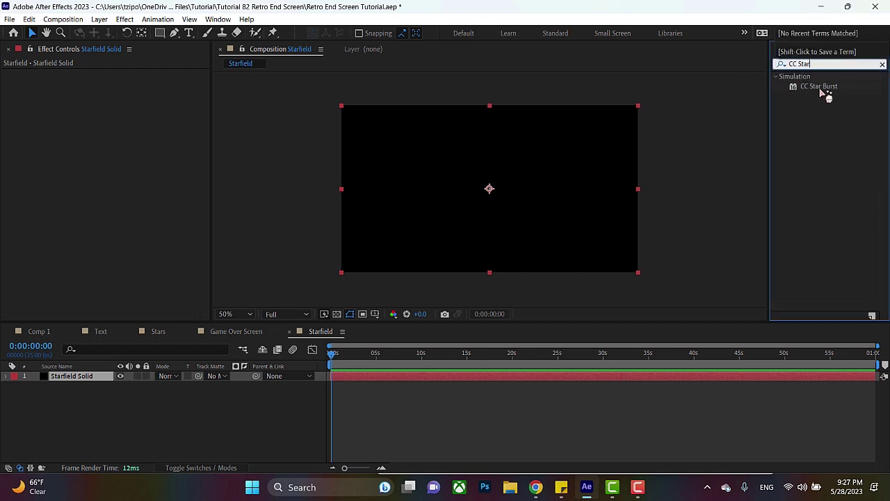
pyautogui.click(820, 89)
pyautogui.moveTo(822, 89); pyautogui.dragTo(376, 379)
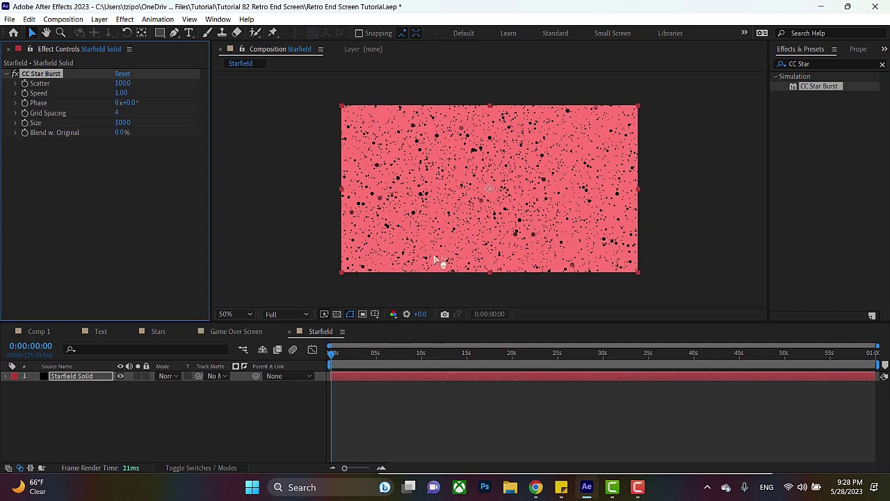
# - Hide layer outlines and preview the starfield animation twice
pyautogui.hotkey('ctrl', 'shift', 'h')
pyautogui.press('space')
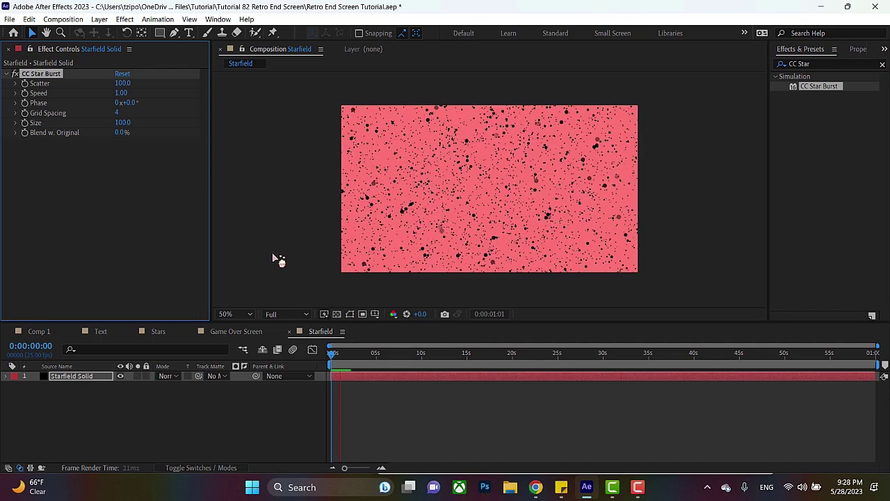
pyautogui.press('space')
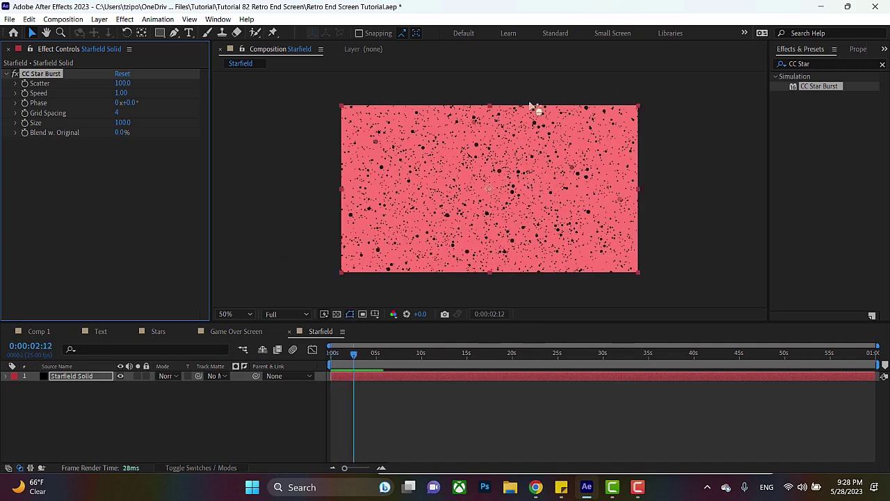
pyautogui.click(322, 242)
pyautogui.press('space')
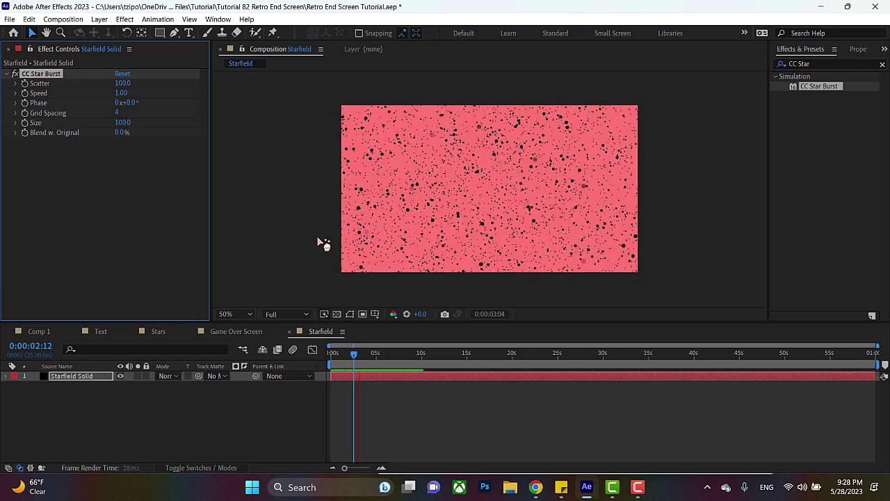
pyautogui.click(343, 243)
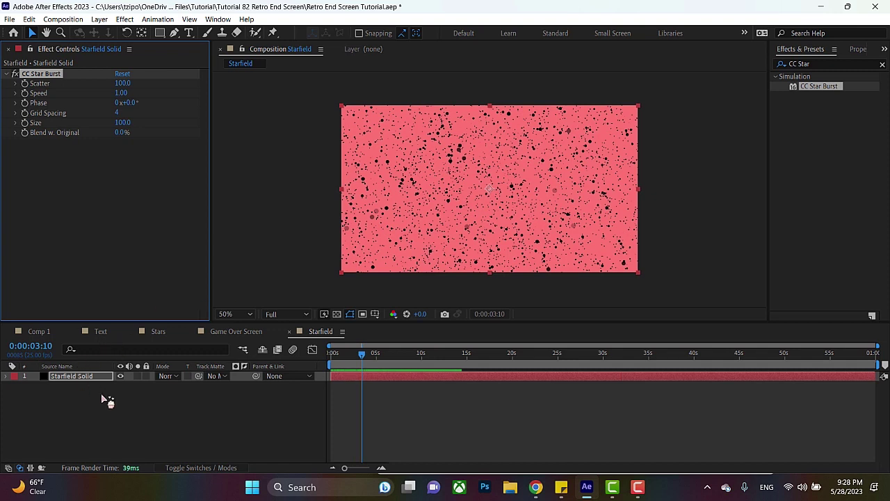
# - Duplicate Starfield Solid and remove CC Star Burst from the lower copy
pyautogui.hotkey('ctrl', 'd')
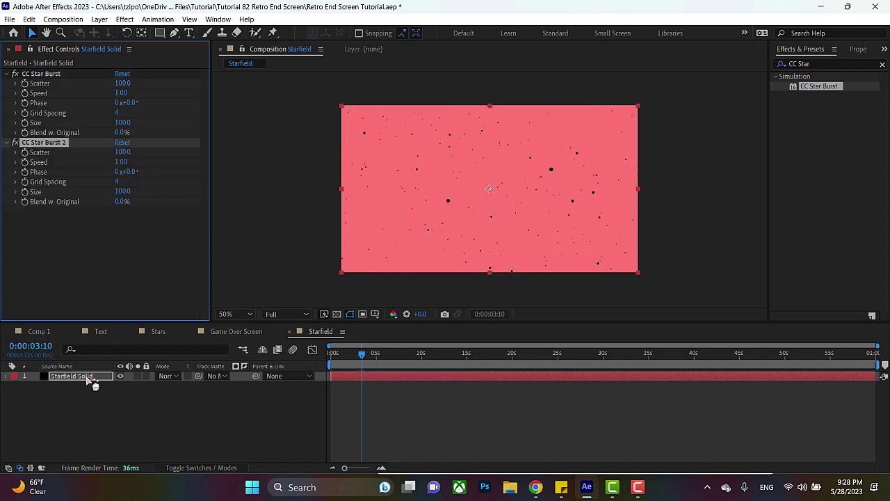
pyautogui.hotkey('ctrl', 'z')
pyautogui.hotkey('ctrl', 'd')
pyautogui.click(69, 387)
pyautogui.click(40, 74)
pyautogui.press('Delete')
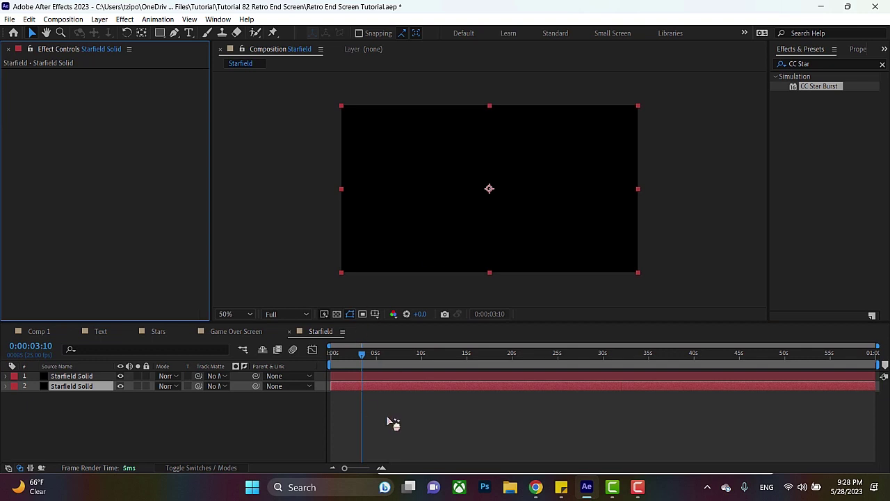
# - Change the upper solid's colour to near-white in Solid Settings
pyautogui.moveTo(381, 382); pyautogui.dragTo(139, 38)
pyautogui.click(139, 44)
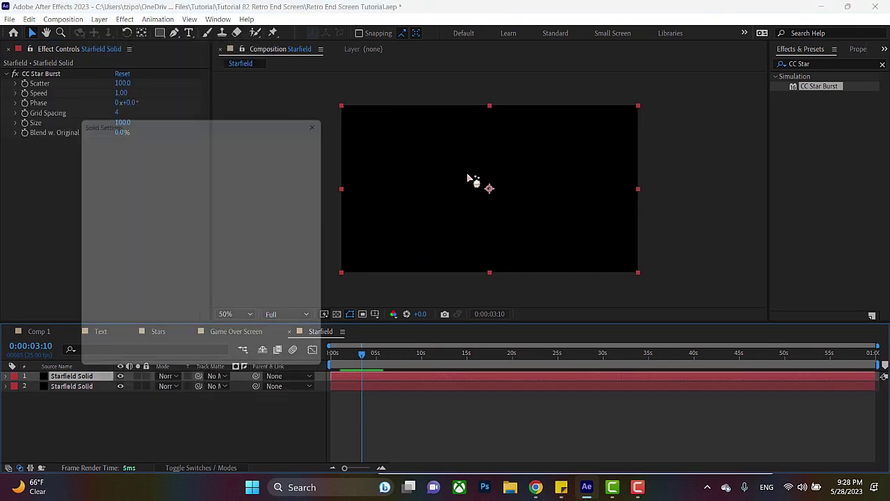
pyautogui.click(198, 308)
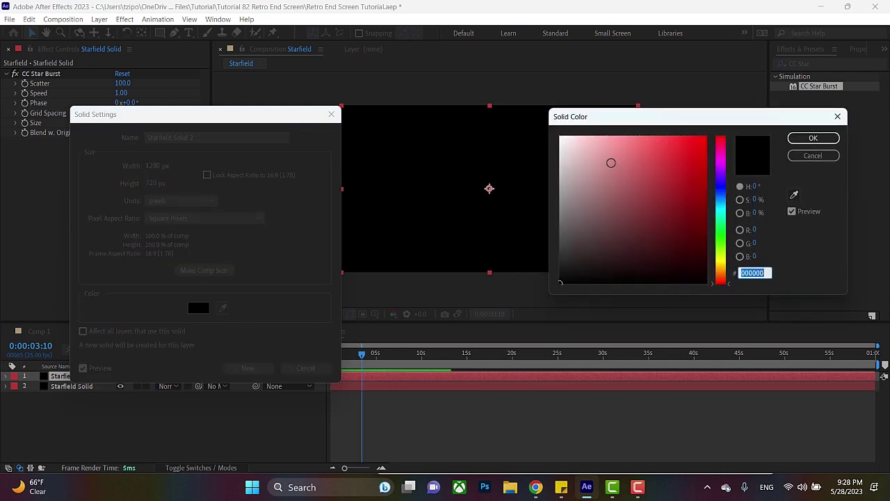
pyautogui.moveTo(611, 162); pyautogui.dragTo(551, 122)
pyautogui.click(812, 139)
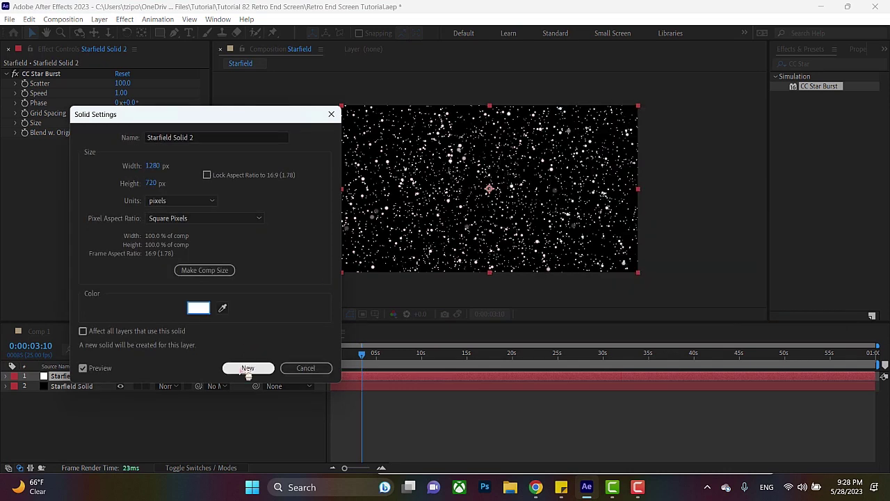
pyautogui.press('Return')
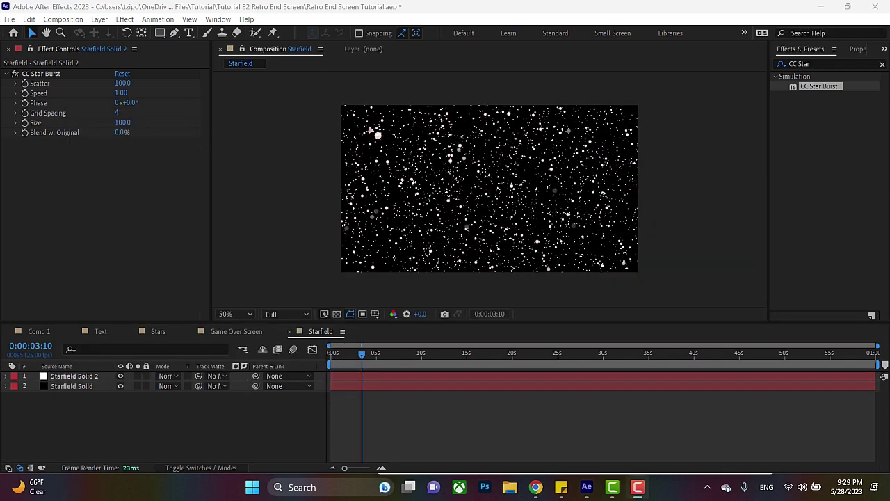
# - Try a higher Scatter and Grid Spacing 3 on CC Star Burst and preview
pyautogui.moveTo(122, 89); pyautogui.dragTo(124, 113)
pyautogui.click(123, 83)
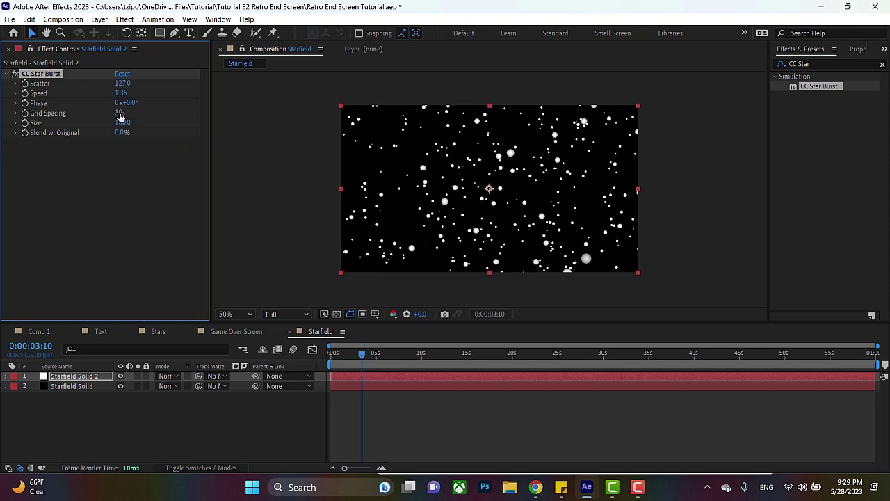
pyautogui.moveTo(119, 116); pyautogui.dragTo(114, 116)
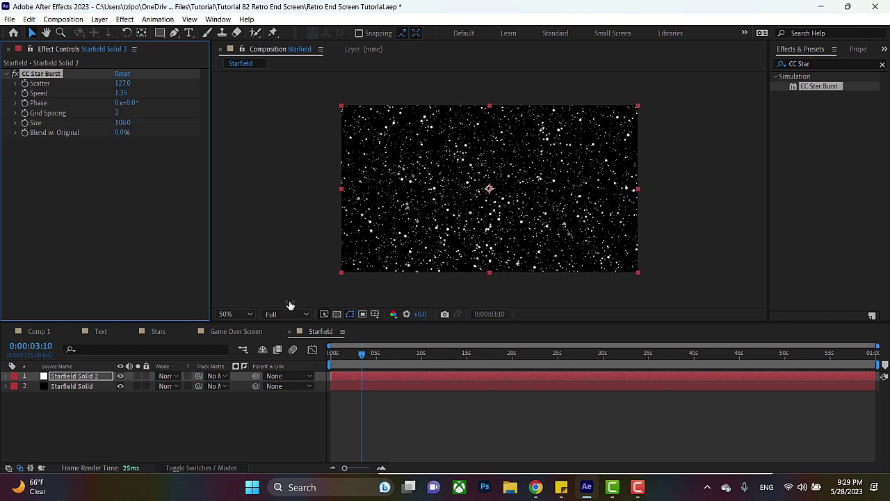
pyautogui.press('space')
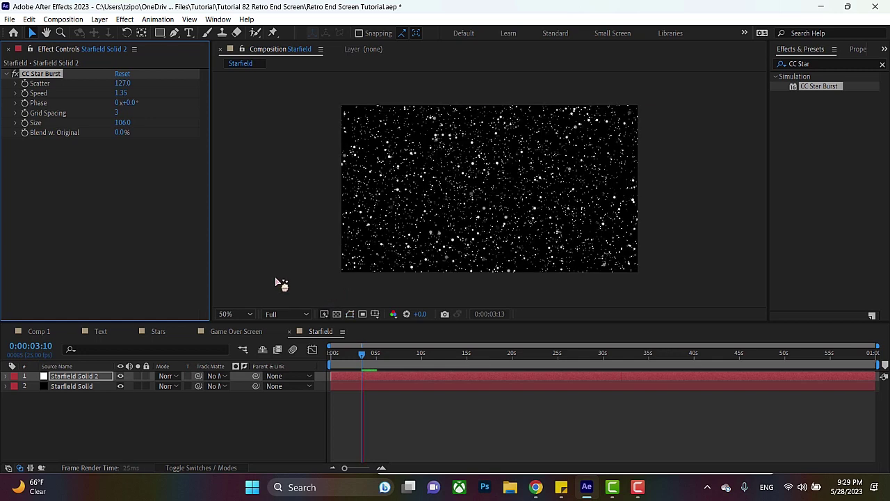
pyautogui.press('space')
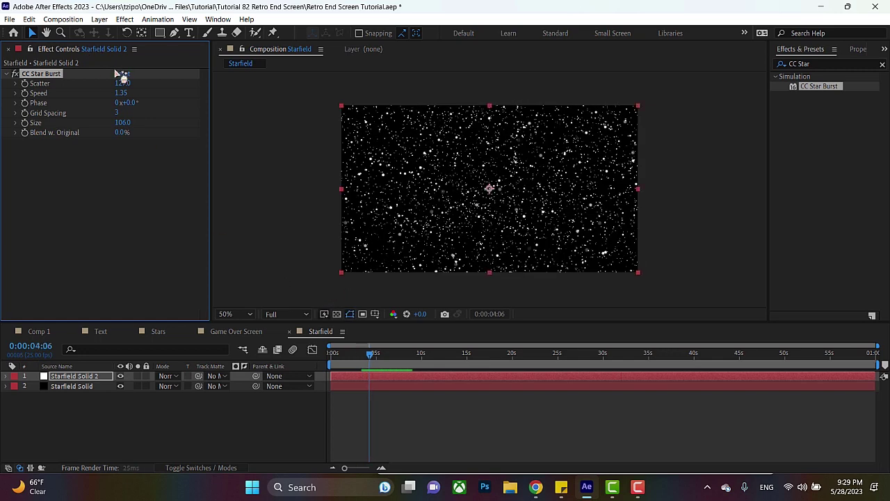
# - Reset CC Star Burst to defaults and set Scatter to 150
pyautogui.click(122, 73)
pyautogui.click(122, 83)
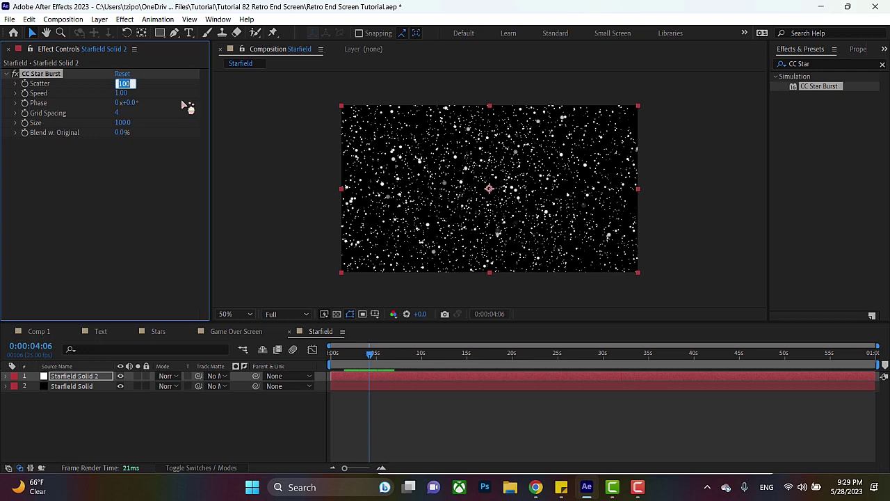
pyautogui.write('150')
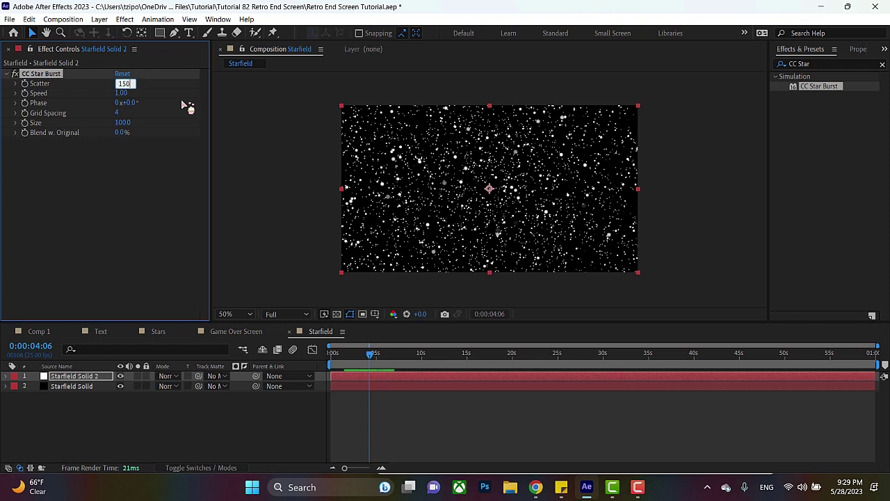
pyautogui.press('Return')
pyautogui.press('Home')
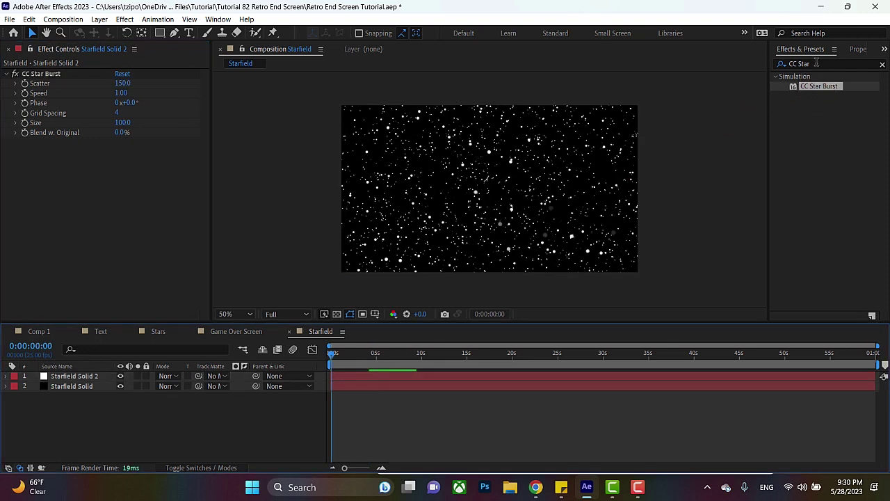
# - Search for 'fractal' and apply the Fractal effect to Starfield Solid 2
pyautogui.click(816, 63)
pyautogui.hotkey('ctrl', 'a')
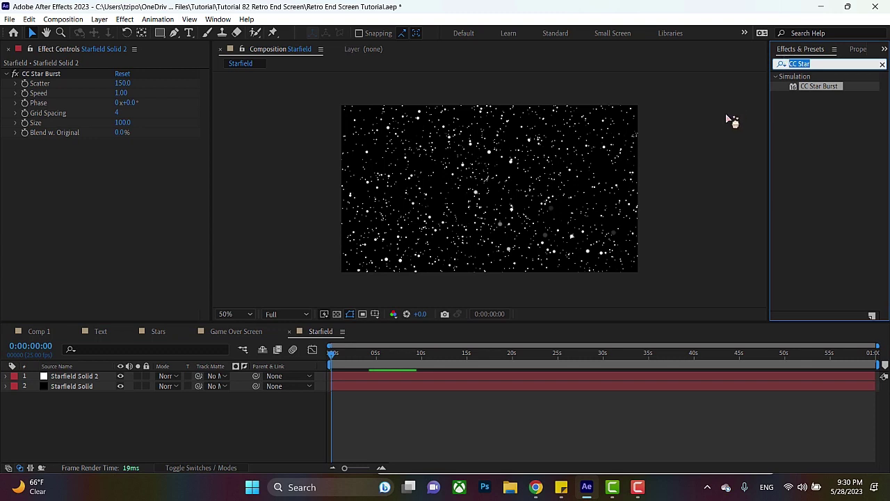
pyautogui.write('fractal')
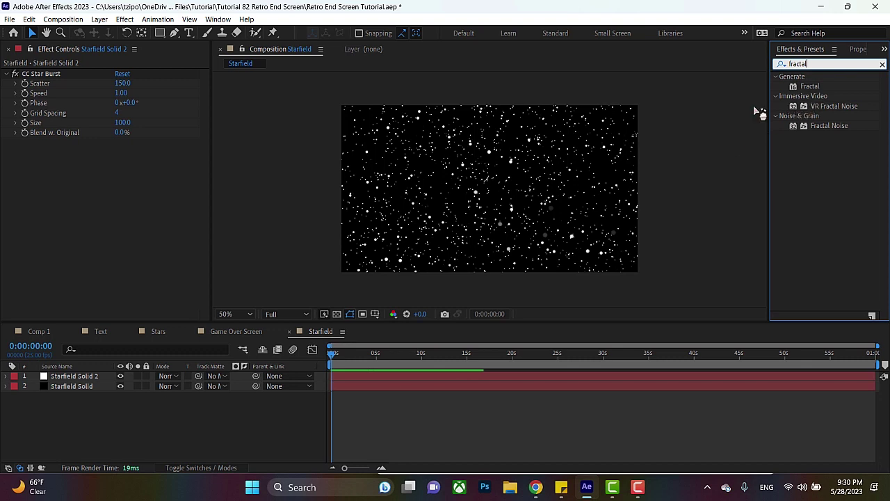
pyautogui.moveTo(764, 91); pyautogui.dragTo(811, 89)
pyautogui.moveTo(690, 91); pyautogui.dragTo(349, 377)
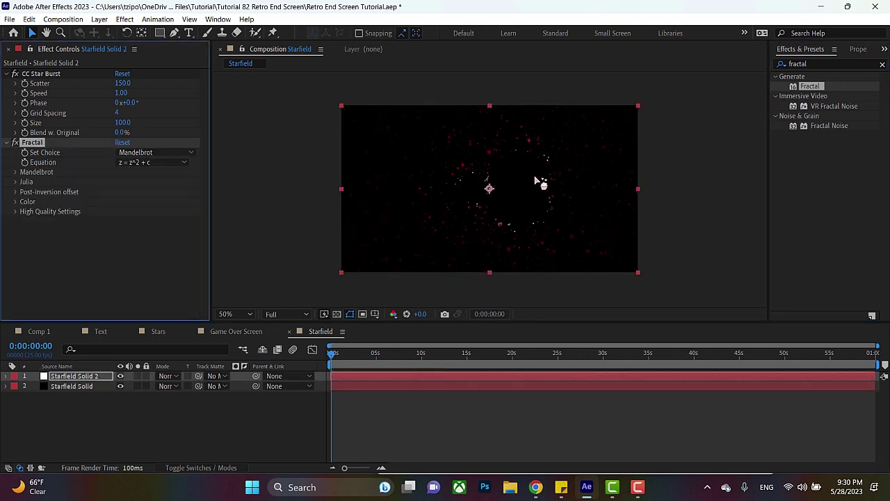
# - Set the Fractal's Set Choice to Julia Inverse
pyautogui.press('XF86MonBrightnessUp')
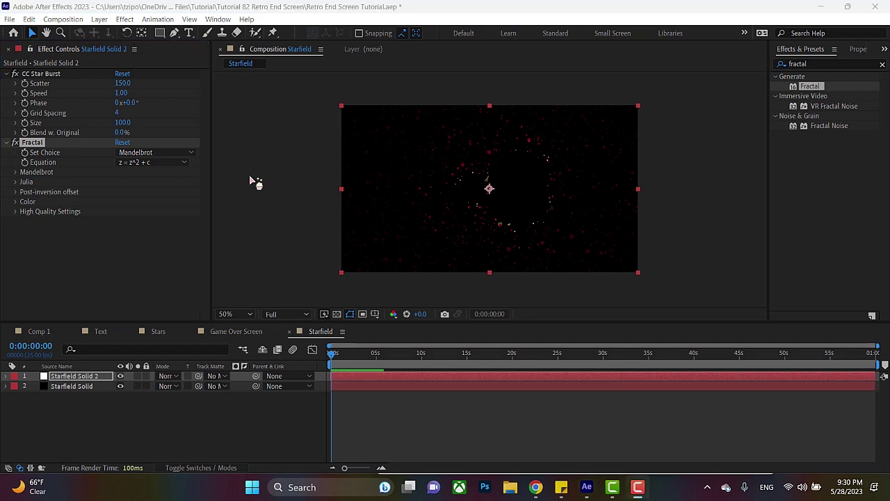
pyautogui.moveTo(519, 189); pyautogui.dragTo(448, 217)
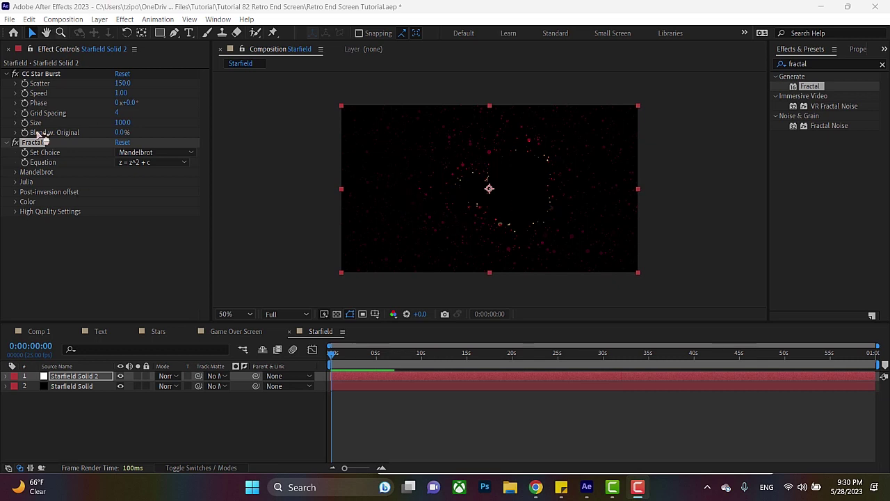
pyautogui.click(157, 154)
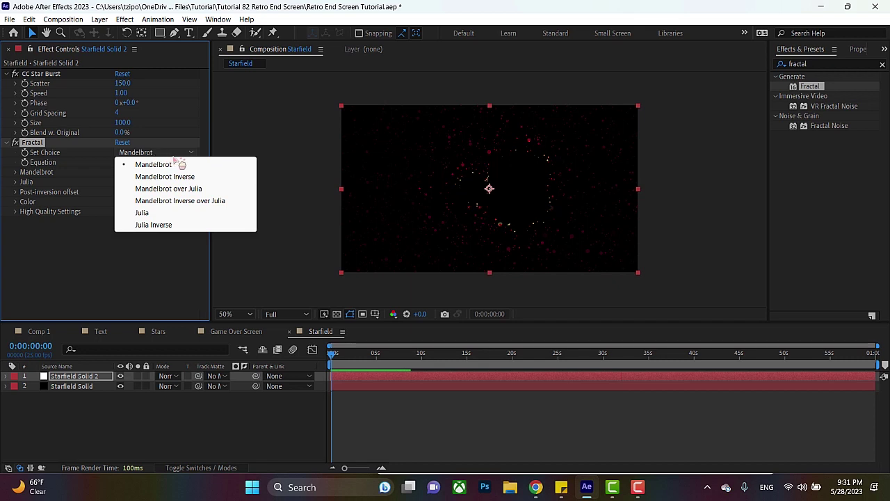
pyautogui.click(150, 225)
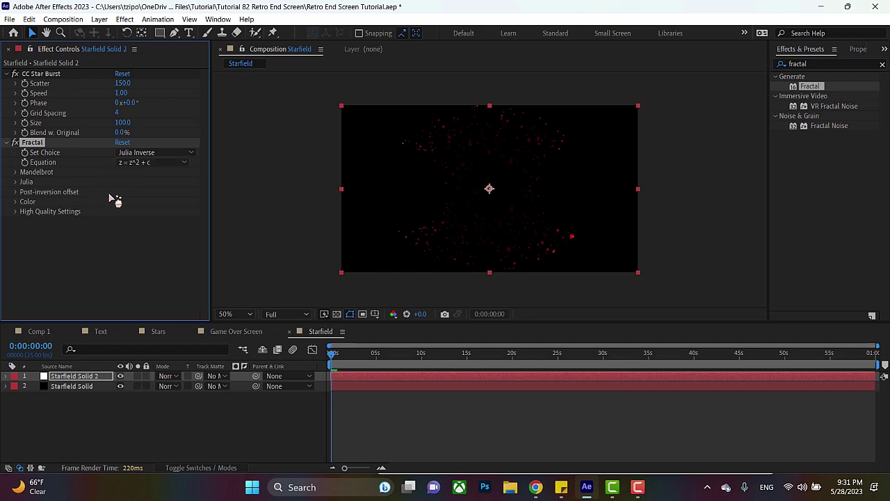
# - Try Hue Wheel, Solid Color and Escape Angle palettes, settling on Apple ][
pyautogui.click(16, 203)
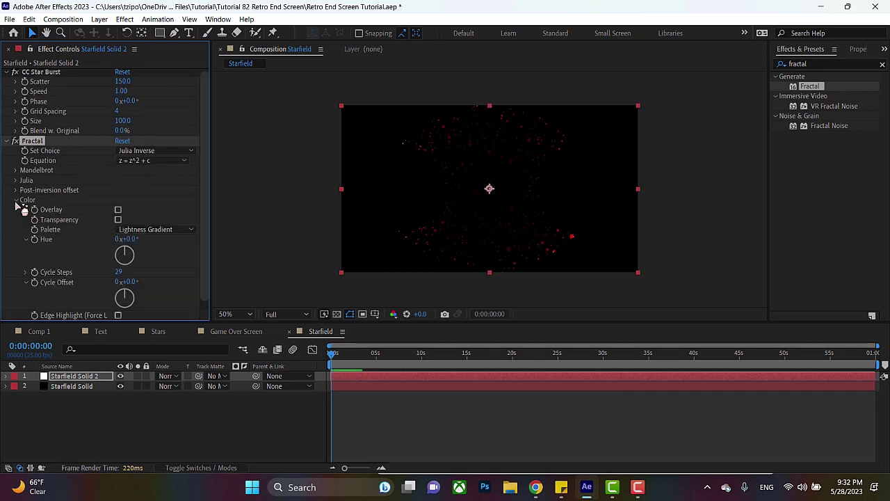
pyautogui.click(139, 231)
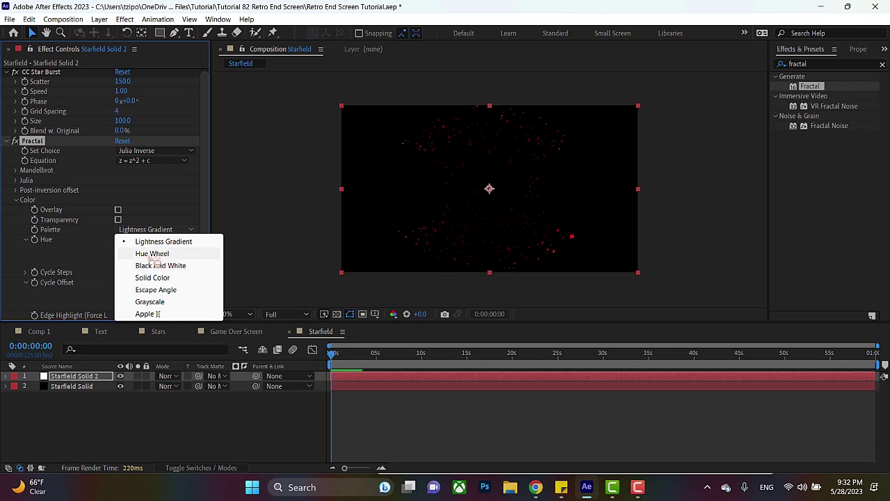
pyautogui.click(153, 254)
pyautogui.click(174, 230)
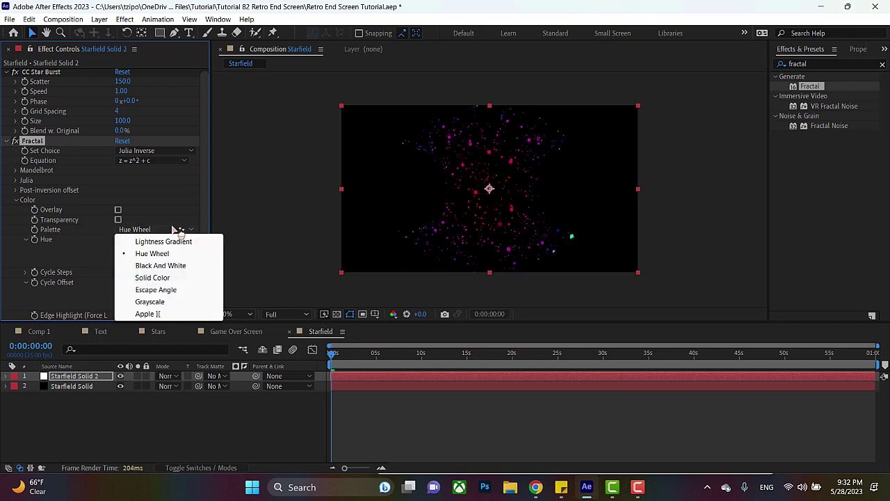
pyautogui.click(158, 278)
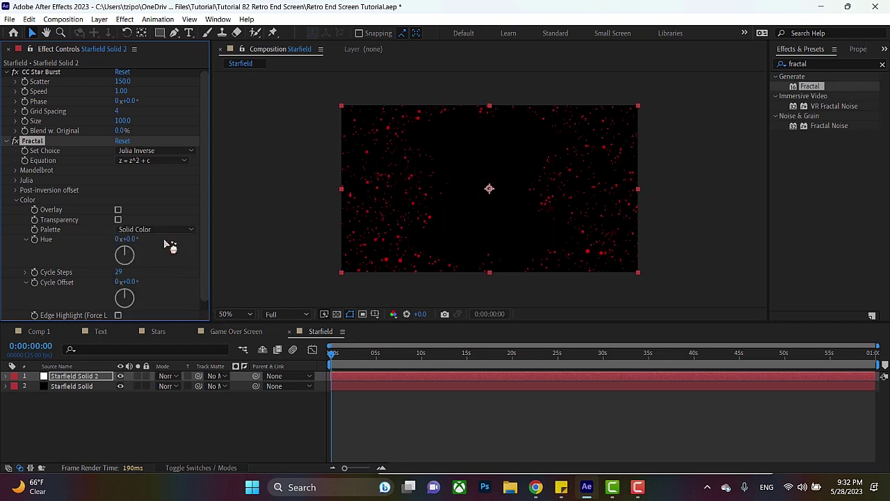
pyautogui.click(171, 231)
pyautogui.click(164, 290)
pyautogui.click(174, 231)
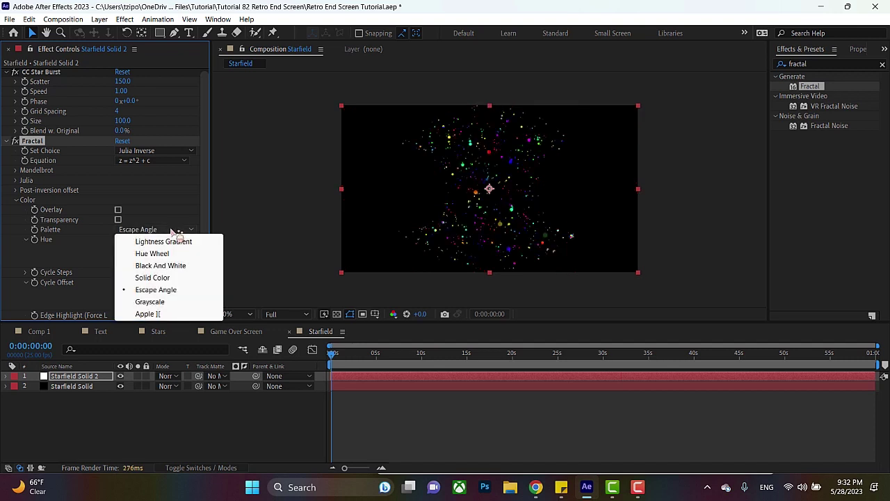
pyautogui.click(149, 314)
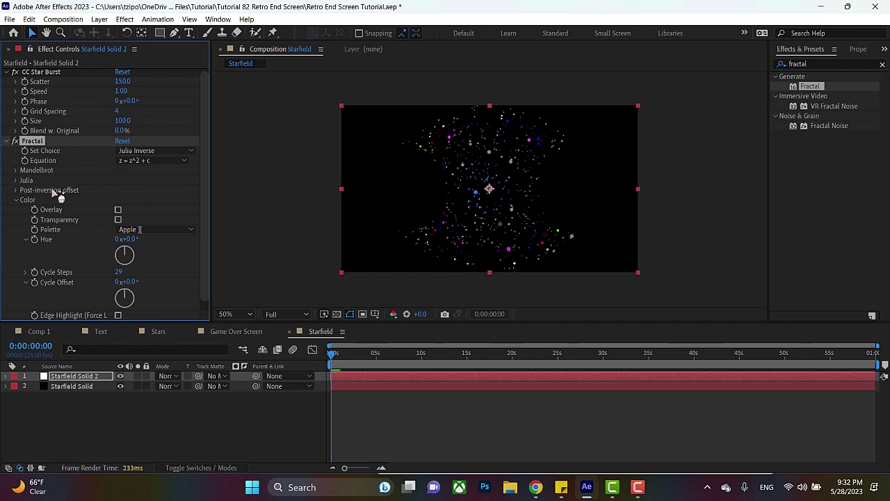
# - Set the Fractal's Julia Magnification to 4
pyautogui.click(16, 181)
pyautogui.click(122, 210)
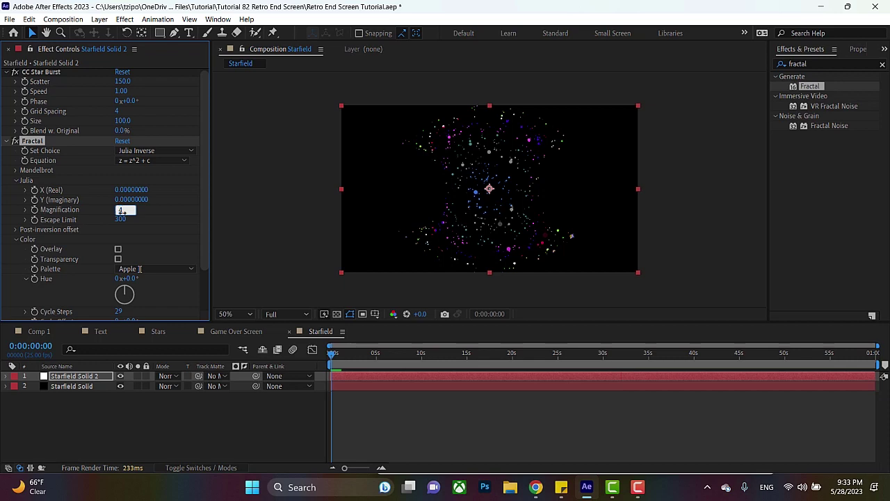
pyautogui.write('4')
pyautogui.press('Return')
pyautogui.click(258, 159)
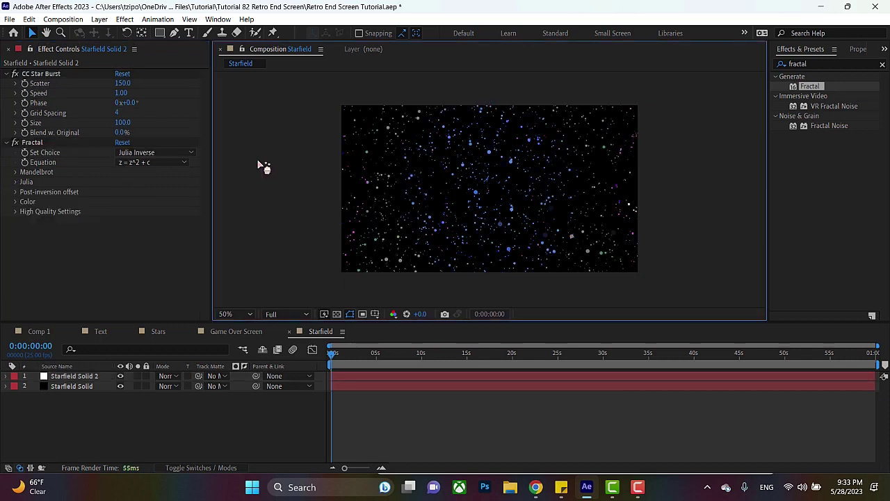
# - Pixelate Starfield Solid 2 with the Pixelate It script (Pixel Size 8, 160×90 blocks)
pyautogui.click(218, 19)
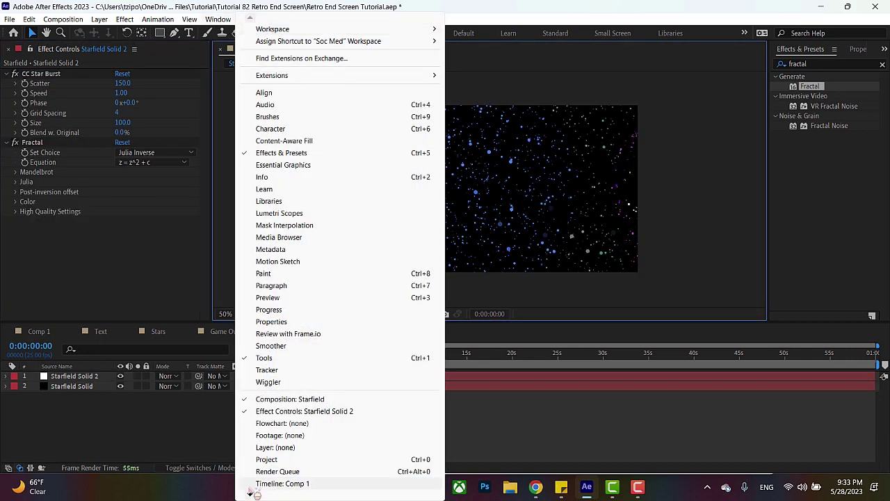
pyautogui.moveTo(251, 493)
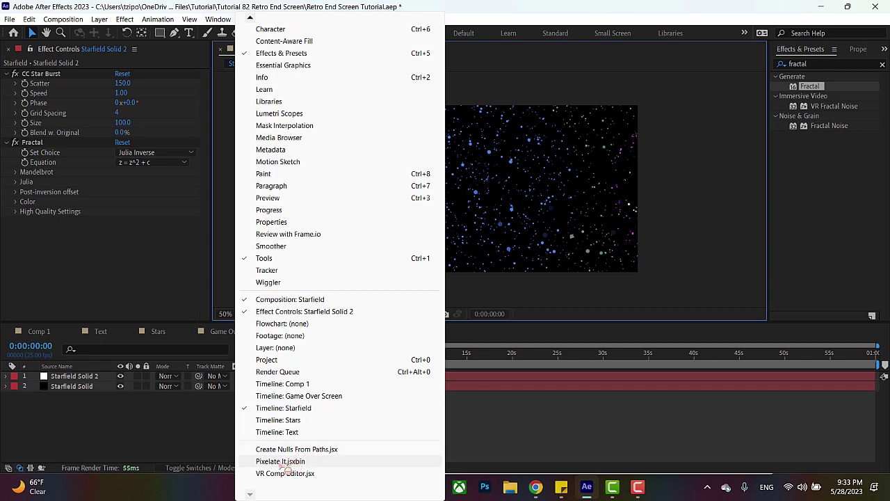
pyautogui.click(290, 461)
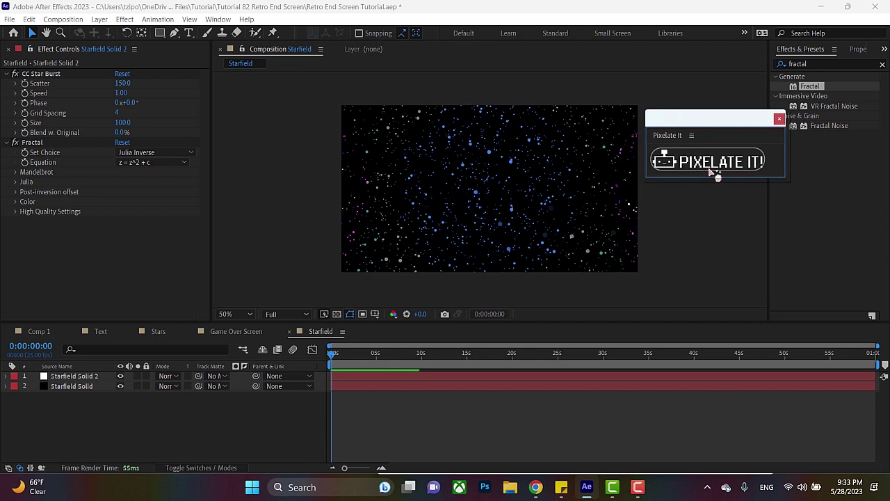
pyautogui.click(366, 376)
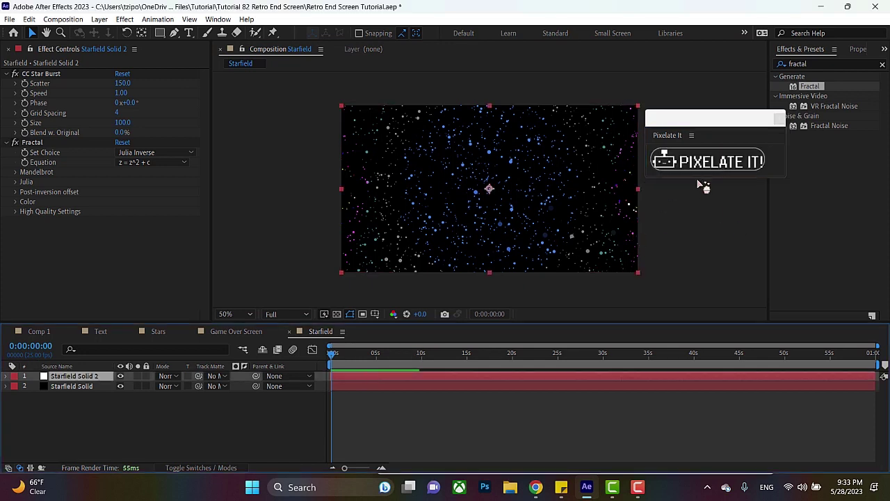
pyautogui.click(724, 162)
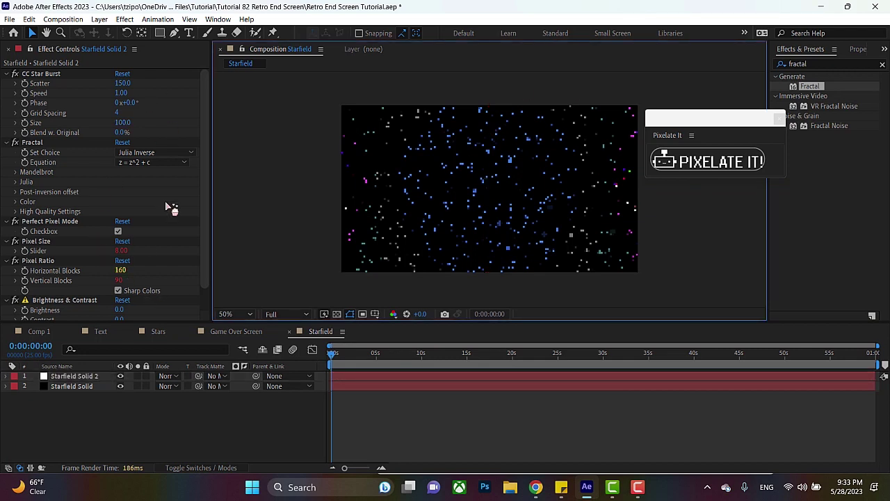
pyautogui.click(204, 207)
pyautogui.moveTo(202, 201); pyautogui.dragTo(201, 257)
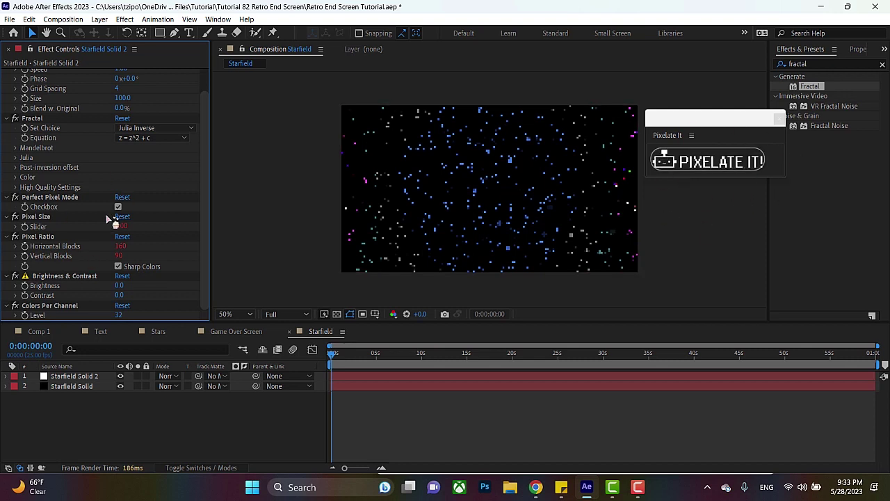
# - Drag the Starfield comp from the Project panel into Comp 1 below Countdown Text
pyautogui.click(35, 332)
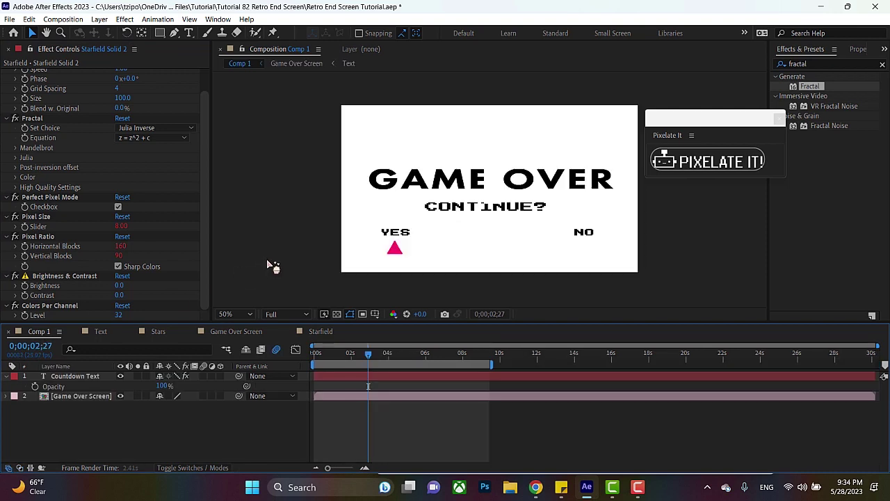
pyautogui.hotkey('ctrl', '0')
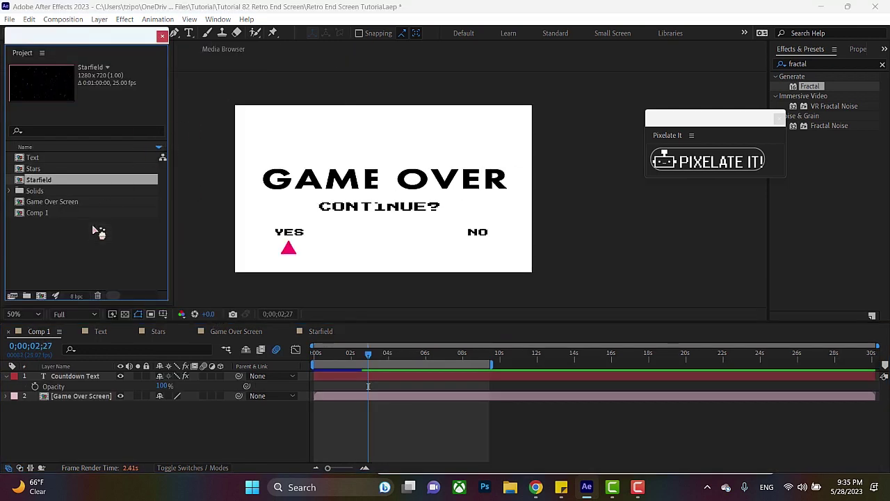
pyautogui.moveTo(42, 183); pyautogui.dragTo(64, 390)
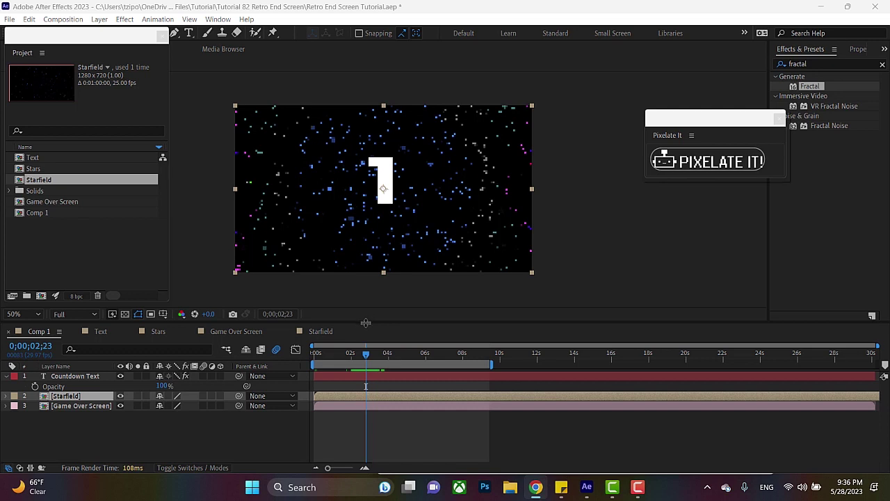
# - Trim the Countdown Text layer to end at 0;00;02;24 and check the next frame
pyautogui.click(366, 354)
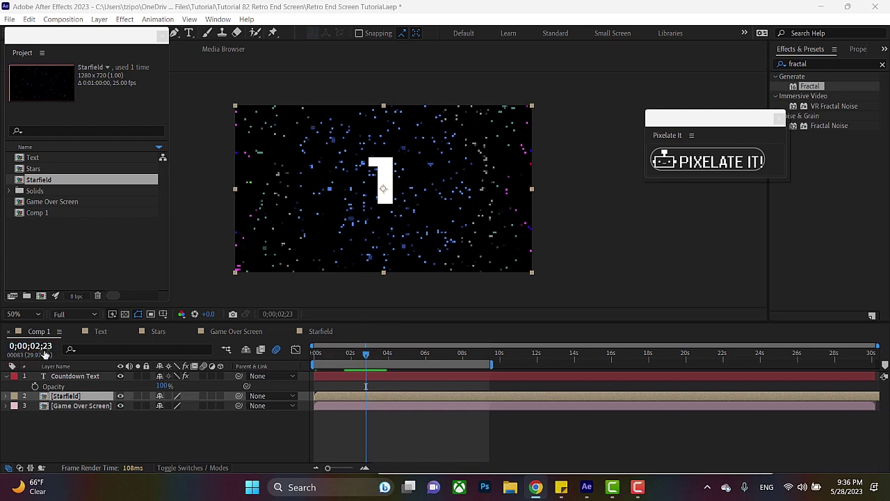
pyautogui.moveTo(43, 354); pyautogui.dragTo(47, 354)
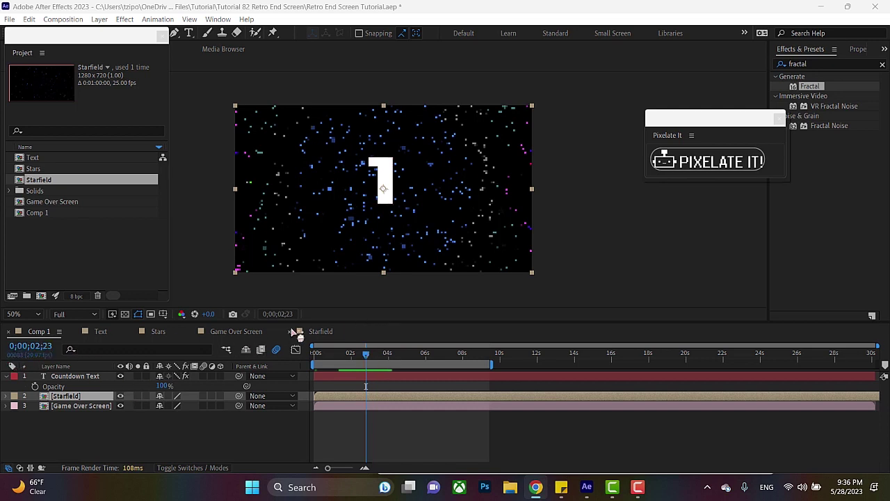
pyautogui.click(364, 379)
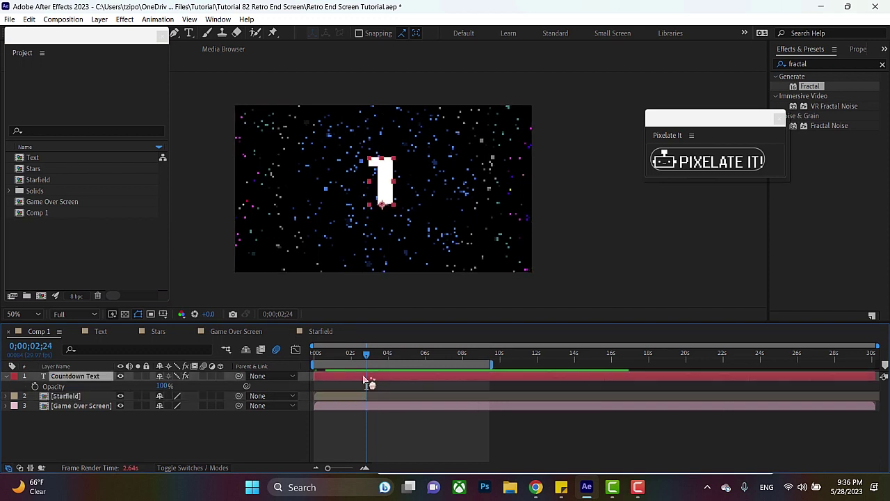
pyautogui.hotkey('alt', ']')
pyautogui.press('pagedown')
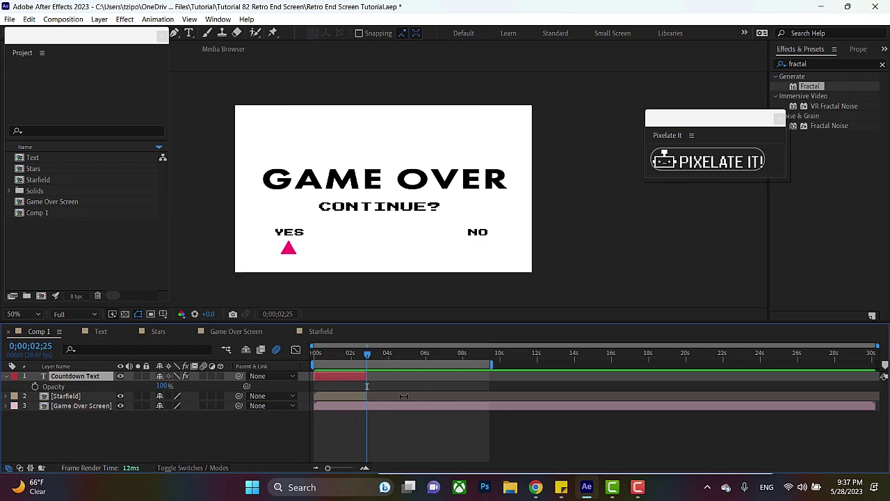
# - Open the Game Over Screen precomp and place Starfield beneath its Text layer
pyautogui.click(89, 406)
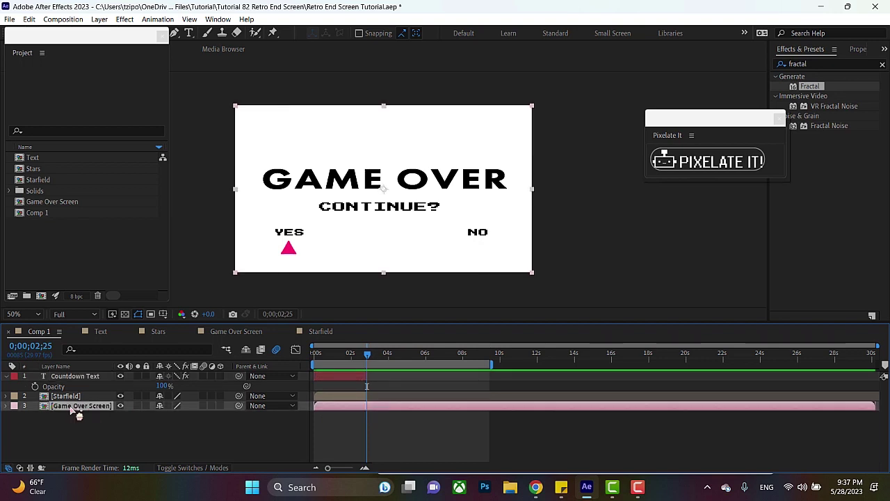
pyautogui.doubleClick(84, 407)
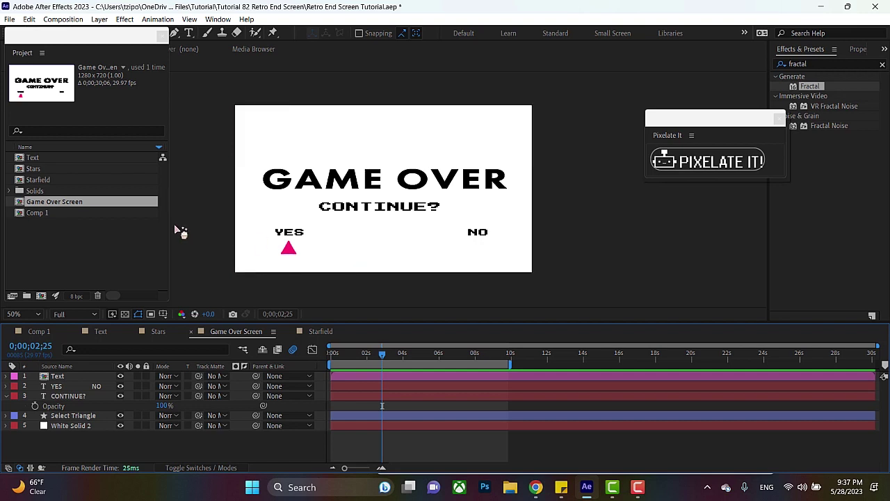
pyautogui.click(41, 180)
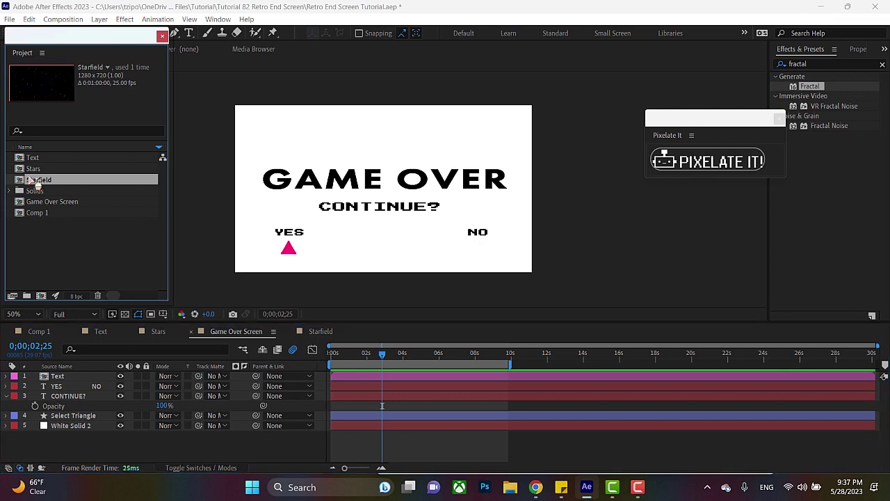
pyautogui.moveTo(45, 182); pyautogui.dragTo(67, 381)
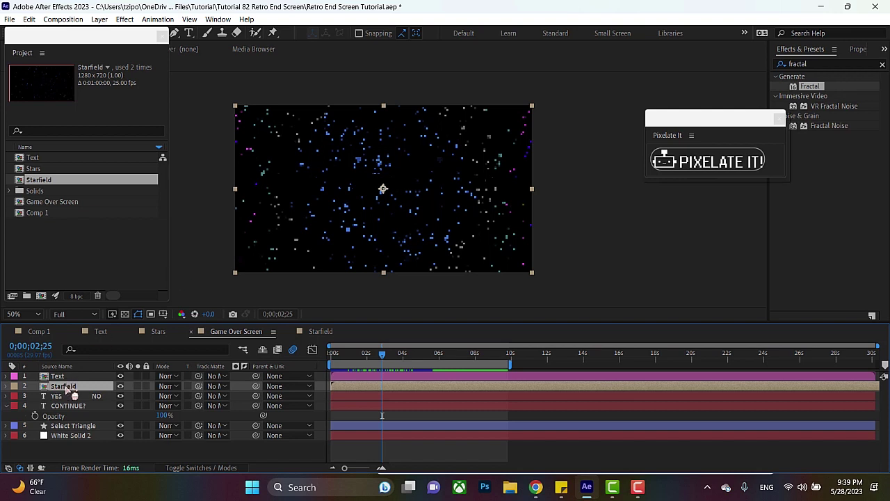
# - Use the Text layer as the Starfield's track matte, then hide and reshow Starfield to compare
pyautogui.click(215, 387)
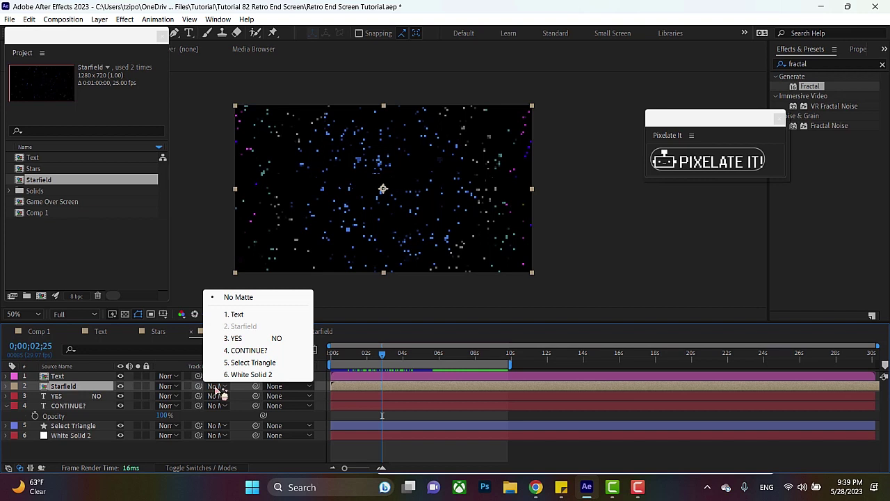
pyautogui.click(251, 317)
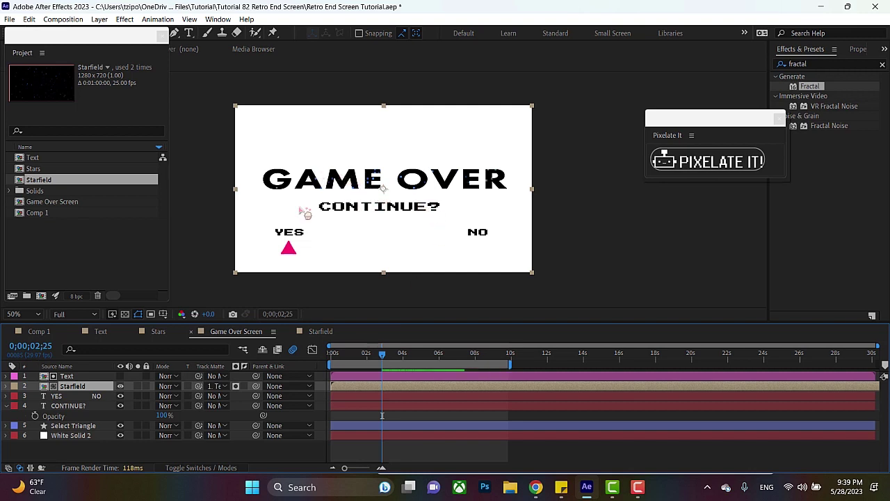
pyautogui.click(120, 386)
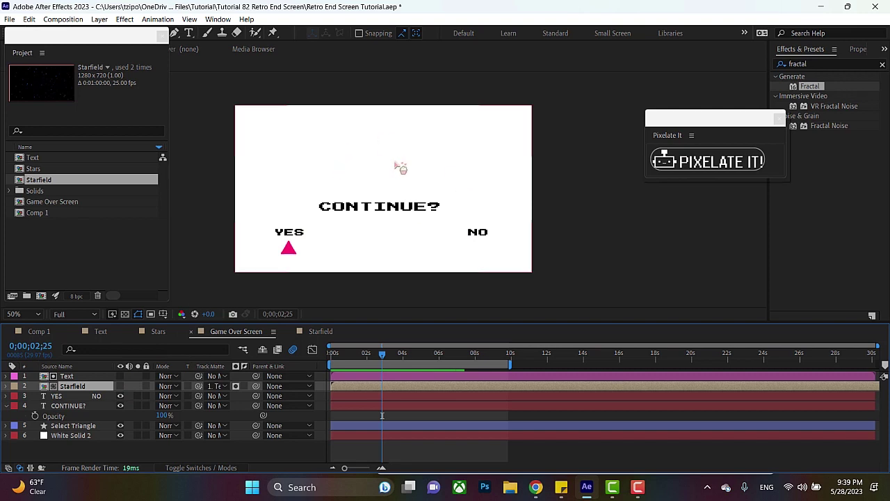
pyautogui.click(119, 385)
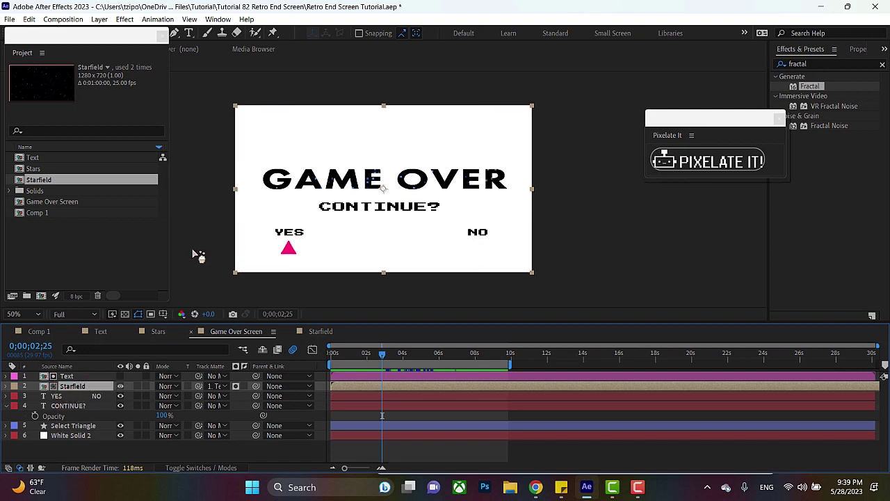
# - Enable an expression on the Select Triangle layer's Opacity property
pyautogui.click(72, 425)
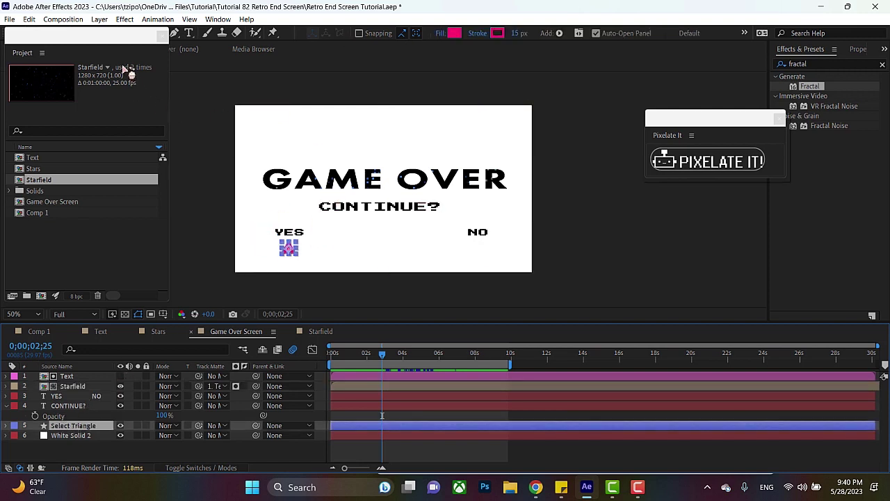
pyautogui.moveTo(122, 43); pyautogui.dragTo(100, 51)
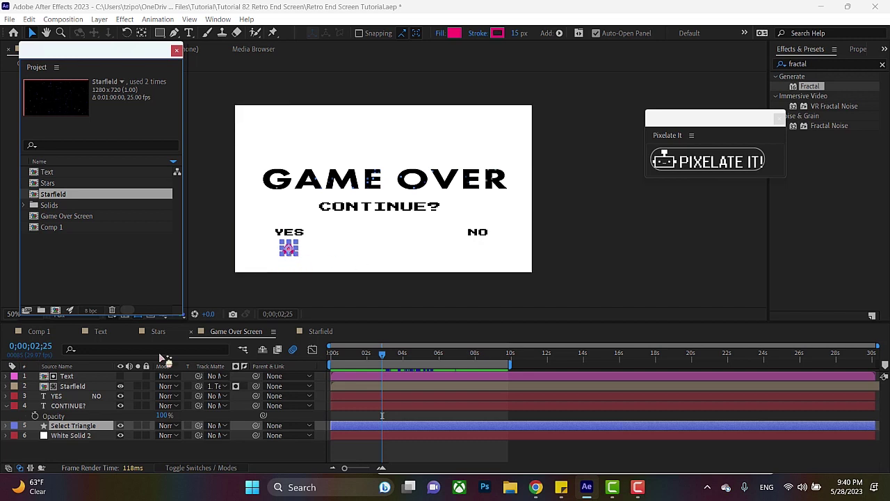
pyautogui.press('t')
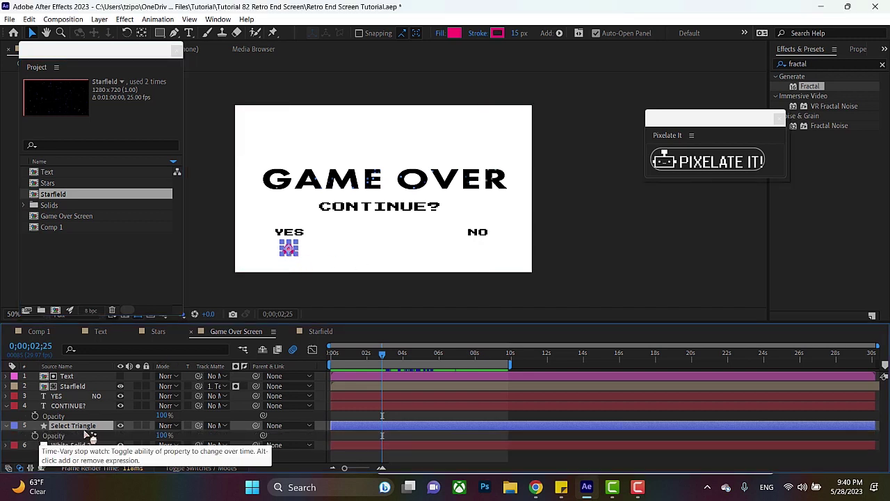
pyautogui.keyDown('alt'); pyautogui.click(35, 435); pyautogui.keyUp('alt')
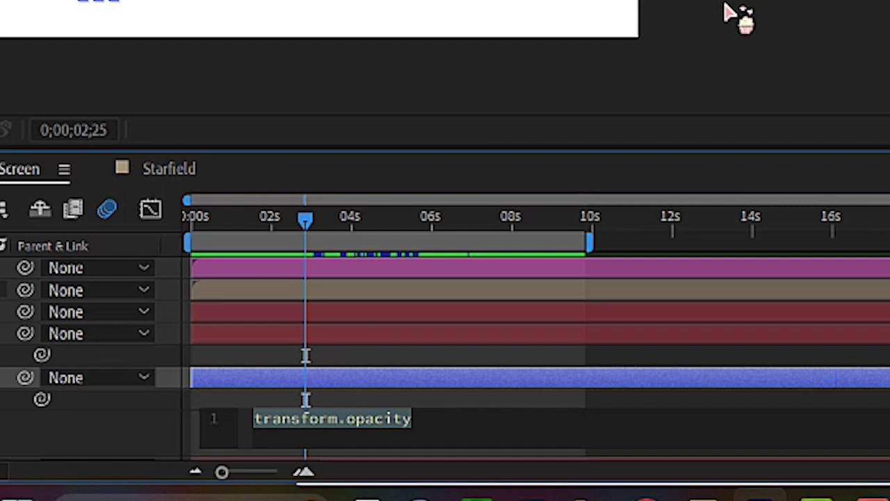
# - Write the expression lines blinkRate=5 and n= Math sin(time*BlinkRate), then start line 3
pyautogui.write('blinkR')
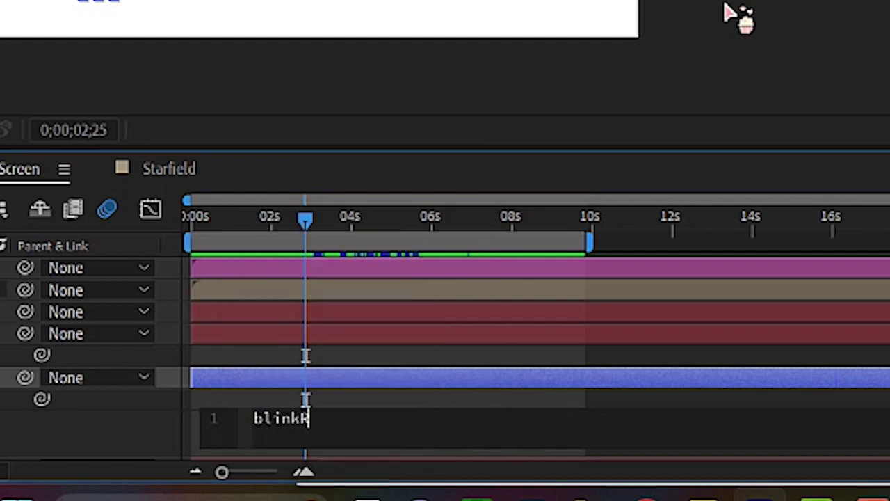
pyautogui.write('ate')
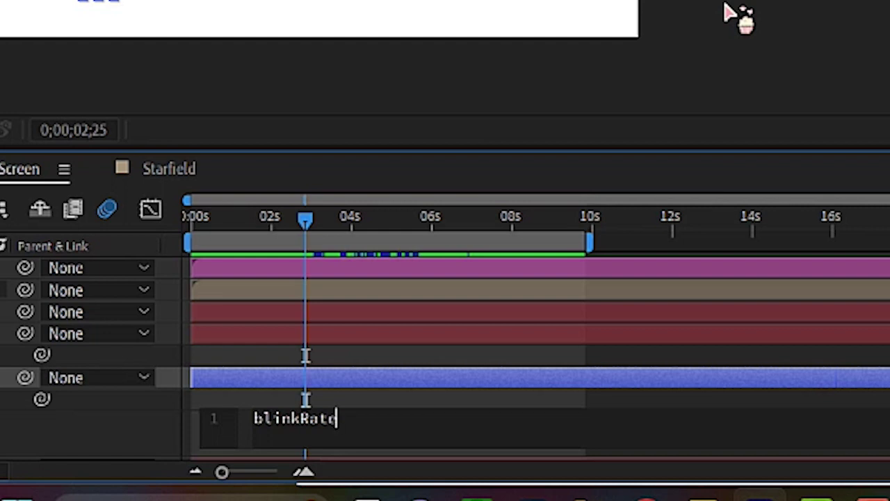
pyautogui.write('=5')
pyautogui.press('Return')
pyautogui.write('n=')
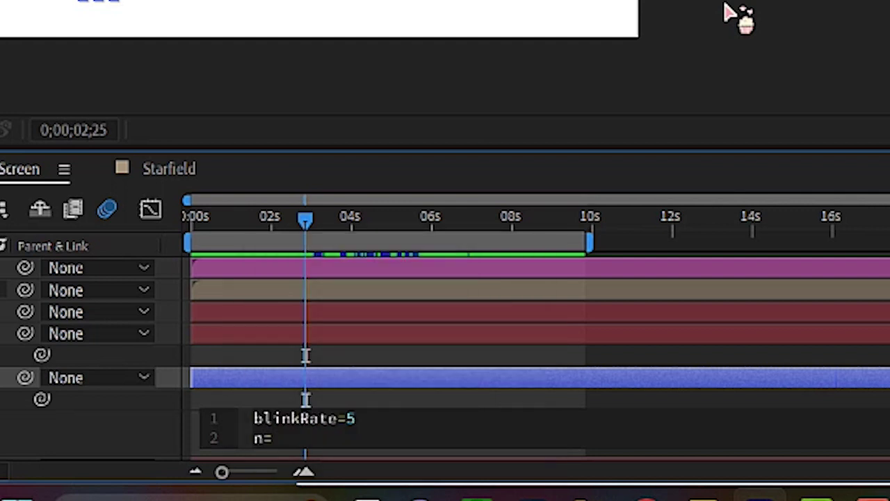
pyautogui.write(' Math ')
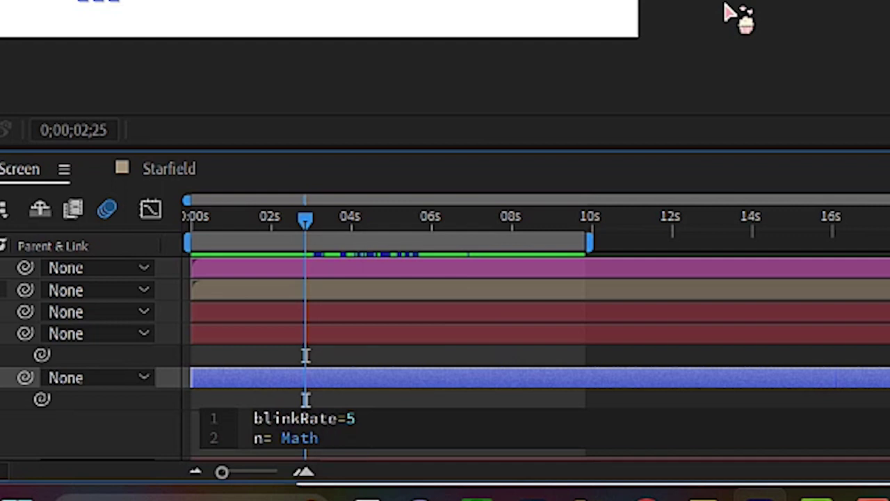
pyautogui.write('sin')
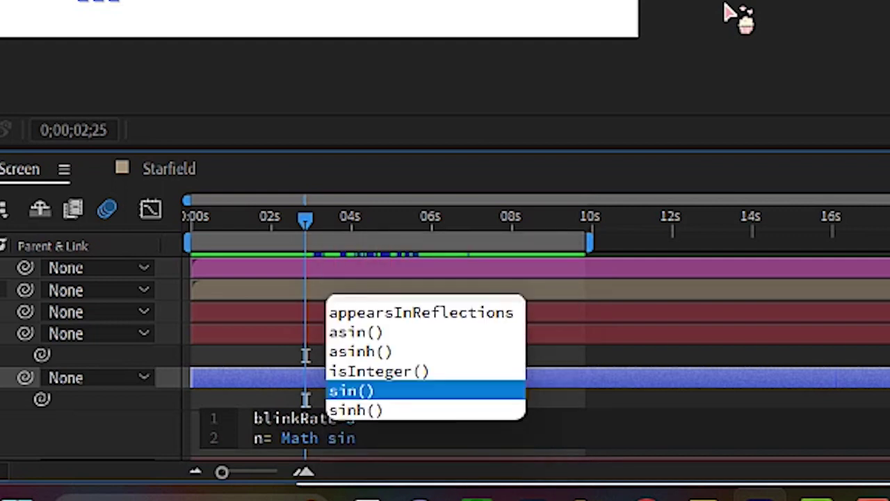
pyautogui.write('(')
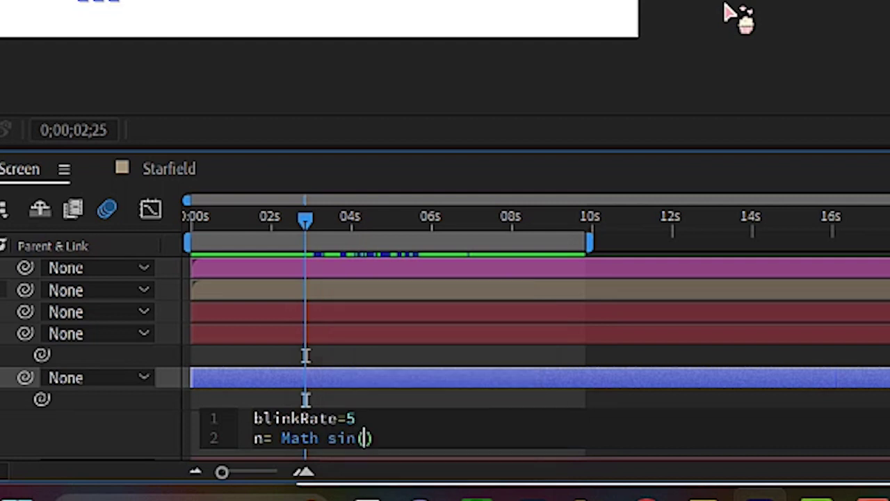
pyautogui.write('time')
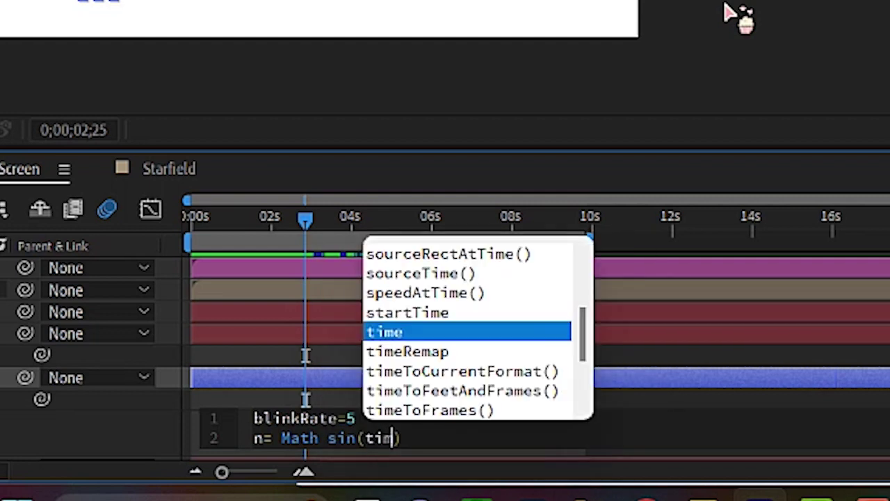
pyautogui.write('*')
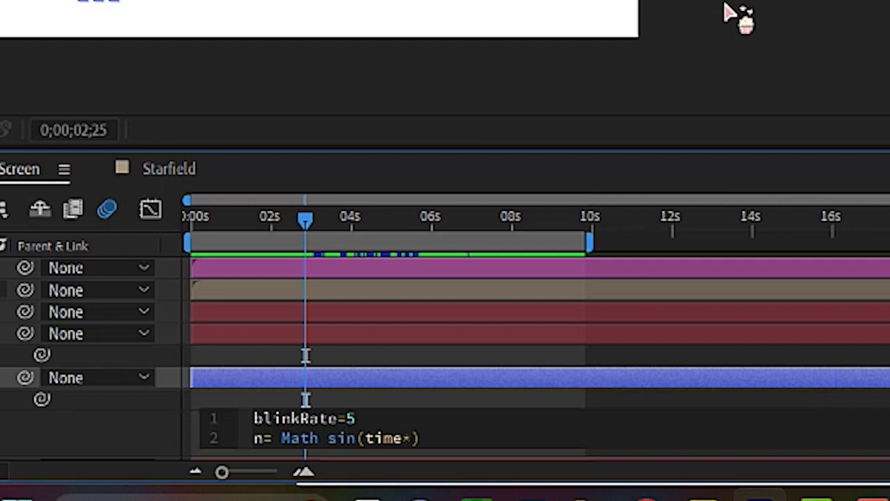
pyautogui.write('Blin')
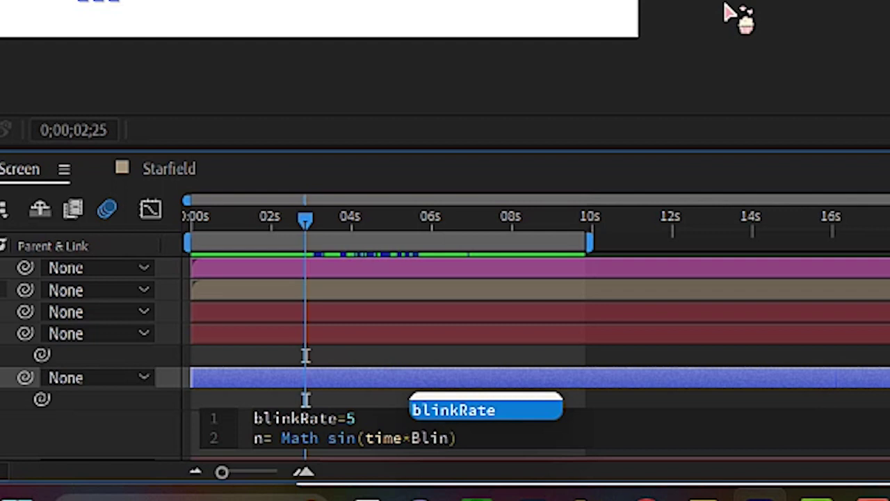
pyautogui.write('kRate')
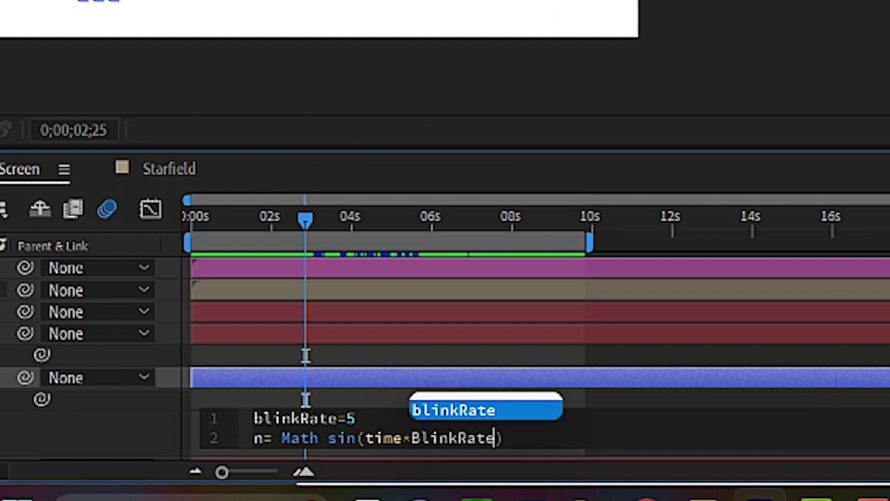
pyautogui.press('End')
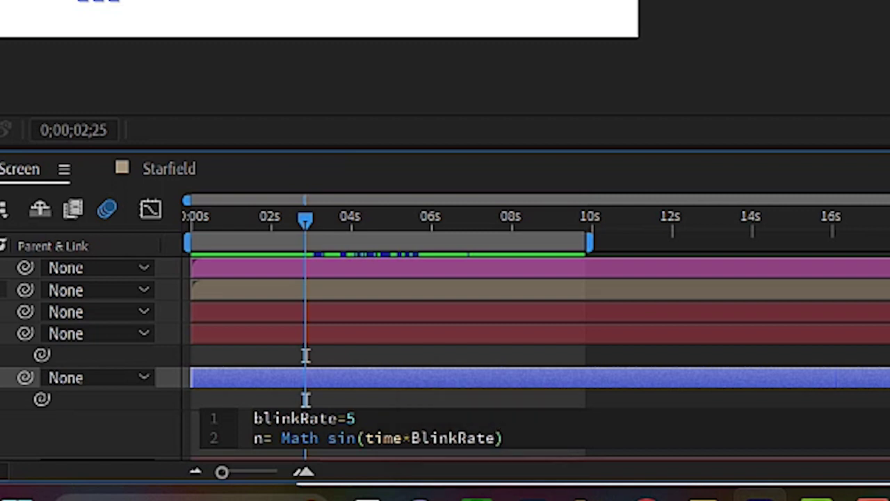
pyautogui.press('Return')
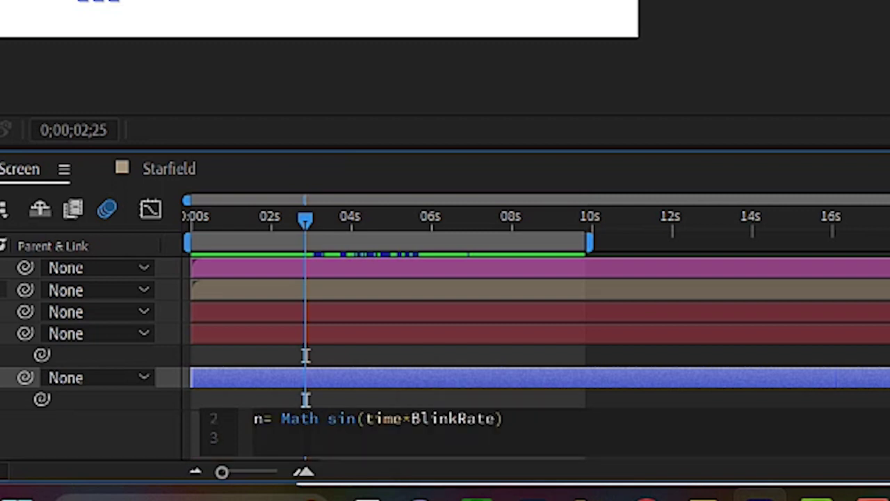
# - Add the lines if(n<0){; and Else 100; to the opacity expression
pyautogui.write('if')
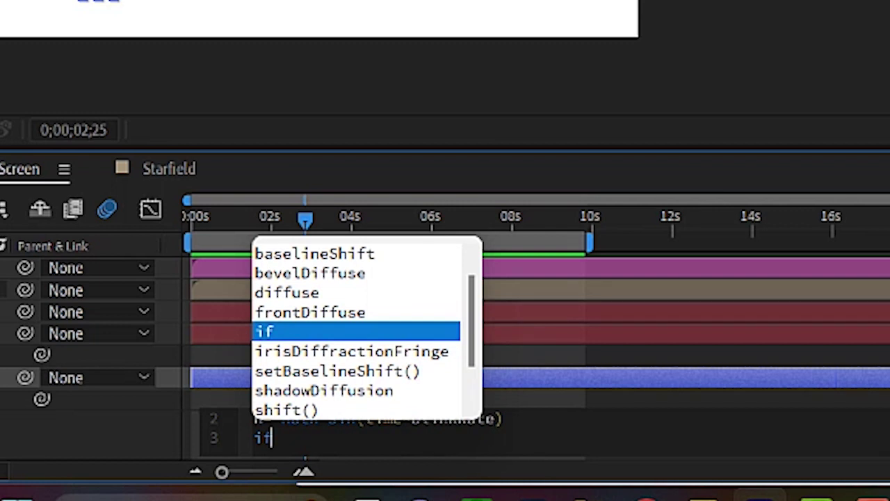
pyautogui.write('(')
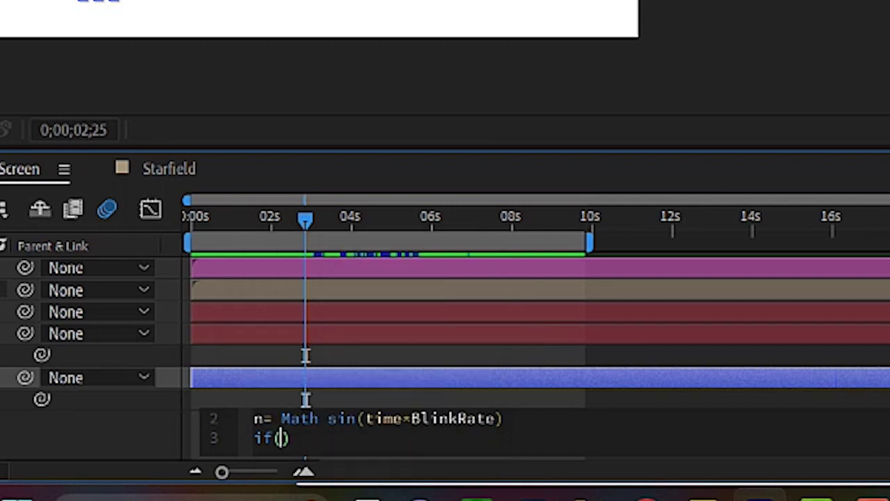
pyautogui.write('n<')
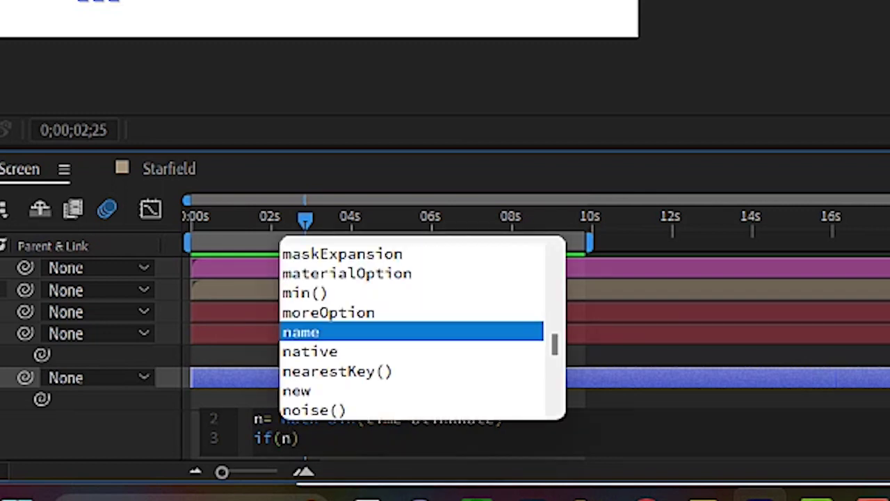
pyautogui.write('0)')
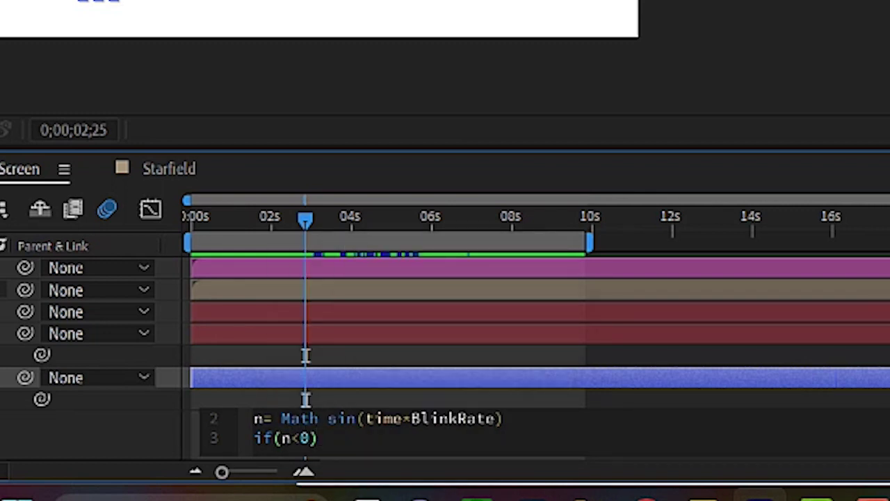
pyautogui.write('{;')
pyautogui.press('Return')
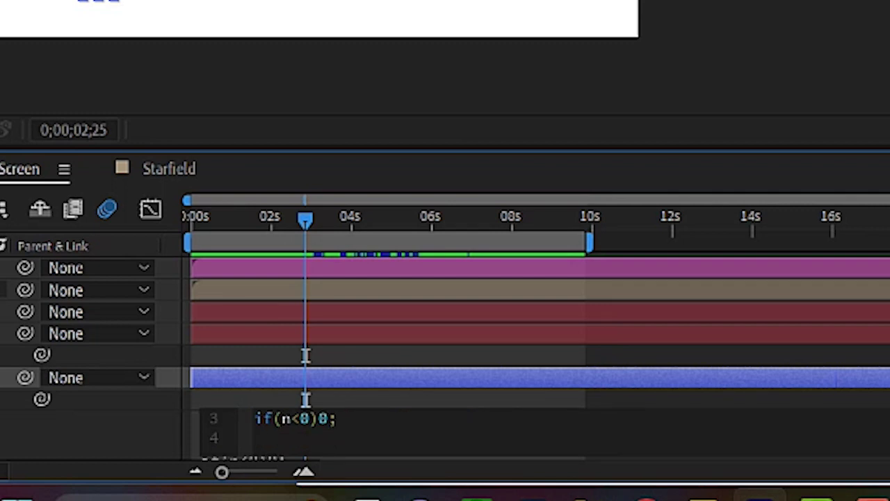
pyautogui.write('Else 100')
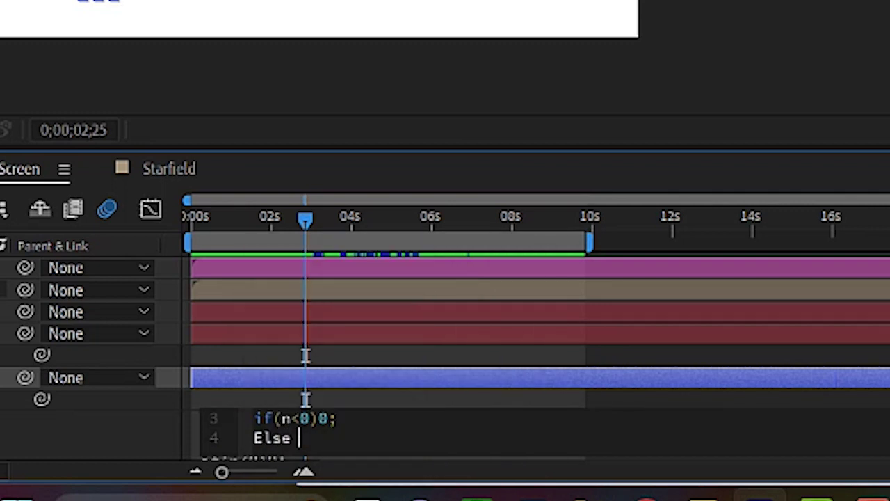
pyautogui.write(';')
# - Review the blinkRate and Math sin lines, then commit the expression
pyautogui.press('Up')
pyautogui.press('Up')
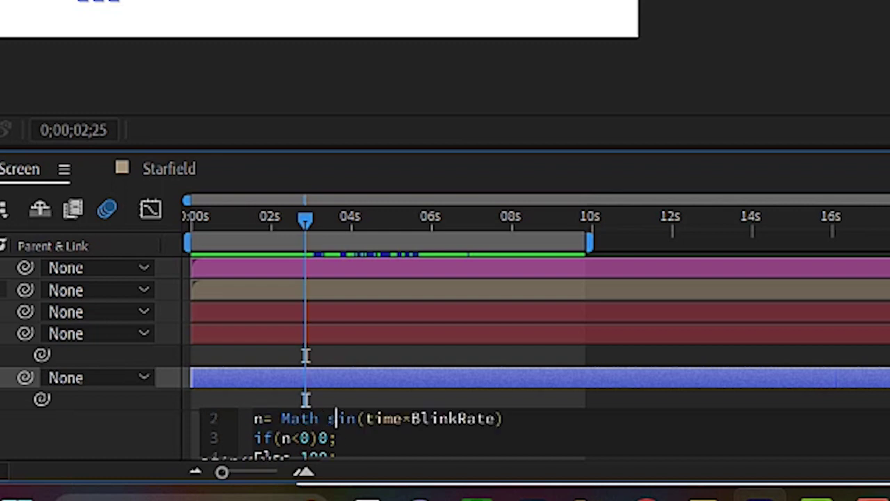
pyautogui.press('Down')
pyautogui.press('Down')
pyautogui.press('Up')
pyautogui.press('Down')
pyautogui.press('Up')
pyautogui.press('Up')
pyautogui.scroll(1, 376, 434)
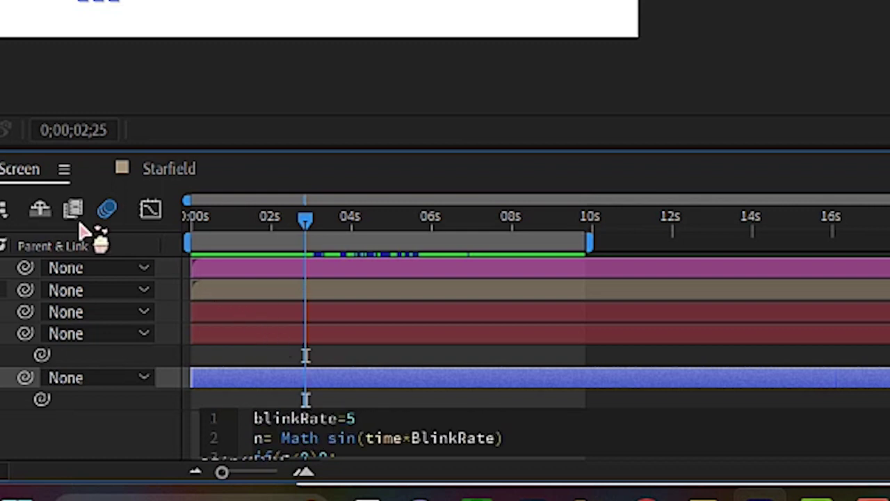
pyautogui.click(392, 437)
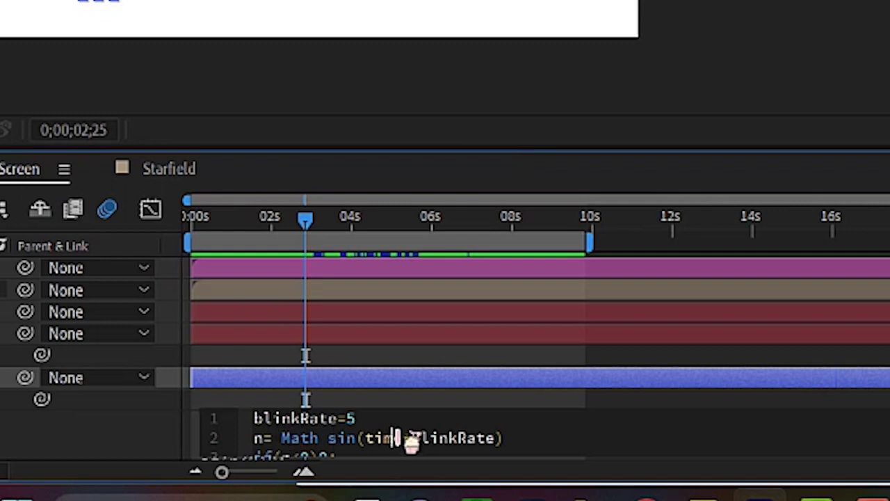
pyautogui.click(456, 437)
pyautogui.click(321, 437)
pyautogui.click(440, 419)
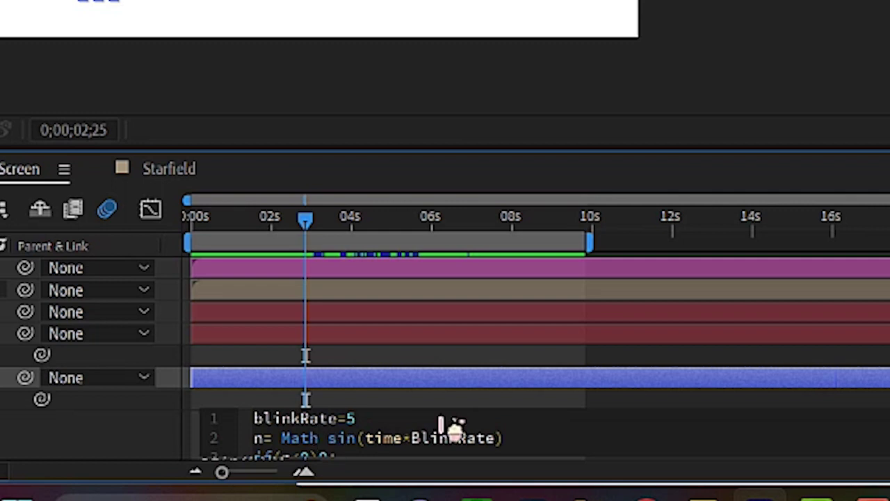
pyautogui.click(730, 97)
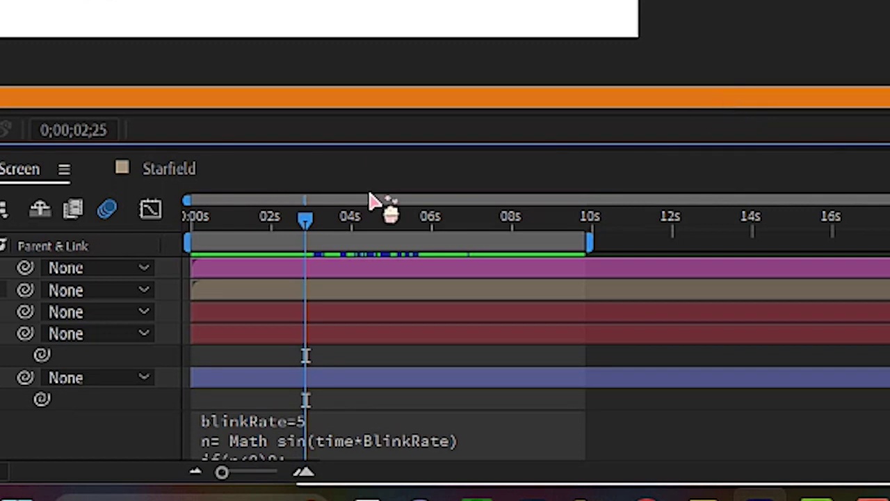
# - Correct the expression with a missing semicolon and Math.sin, then edit line 3's 0 value
pyautogui.click(527, 440)
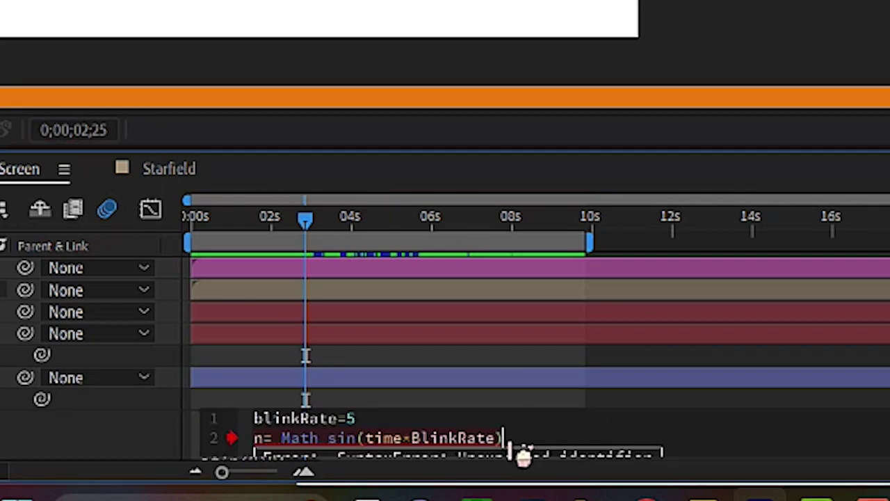
pyautogui.write(';')
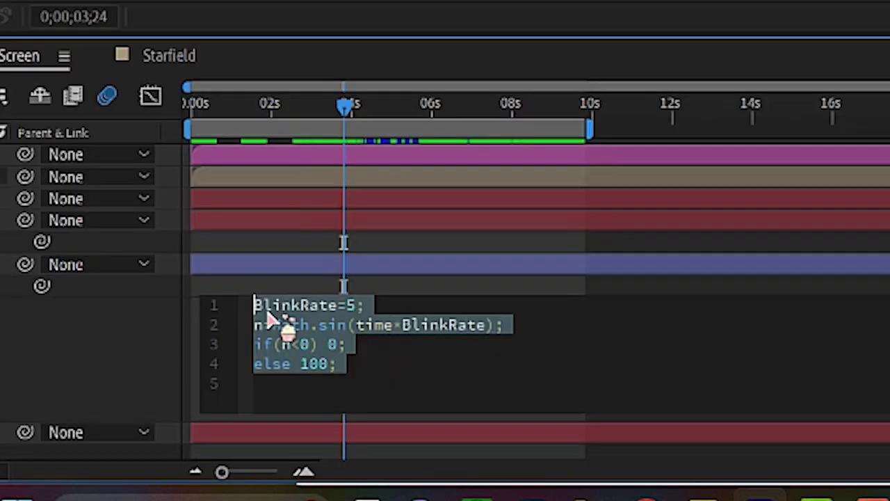
pyautogui.press('Left')
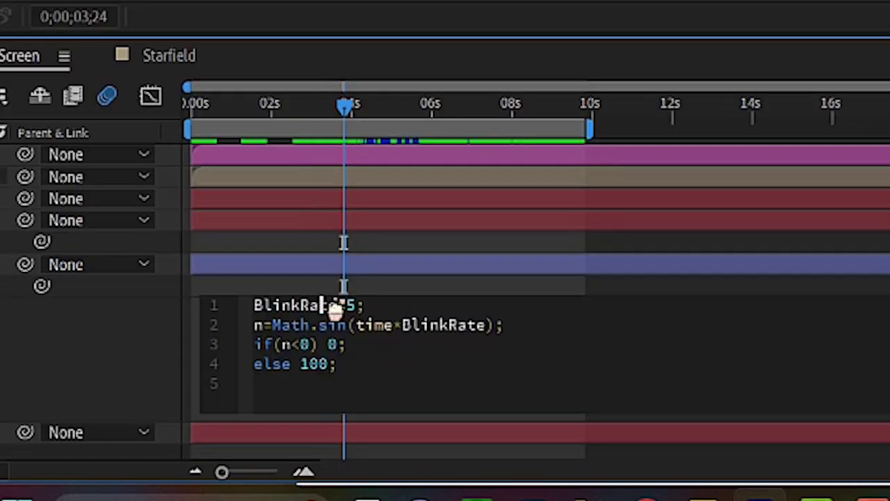
pyautogui.click(326, 343)
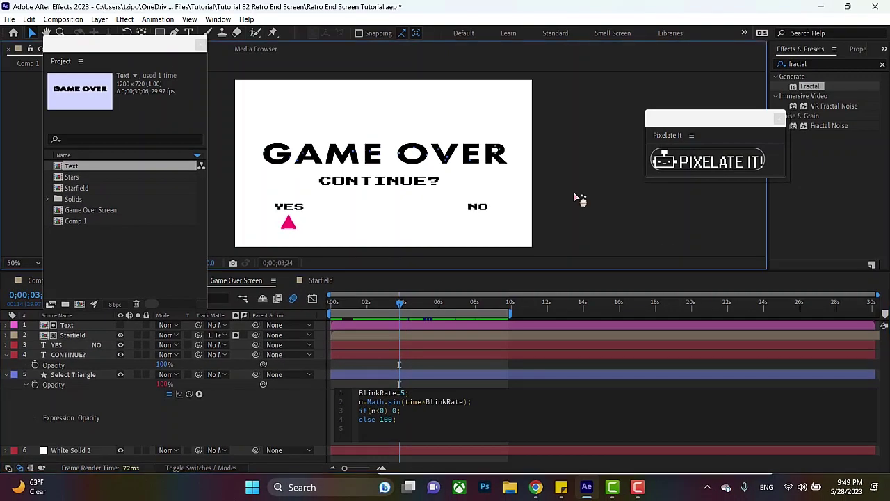
# - Commit the blink expression and apply the Pixelate It effect to the Select Triangle layer
pyautogui.click(574, 197)
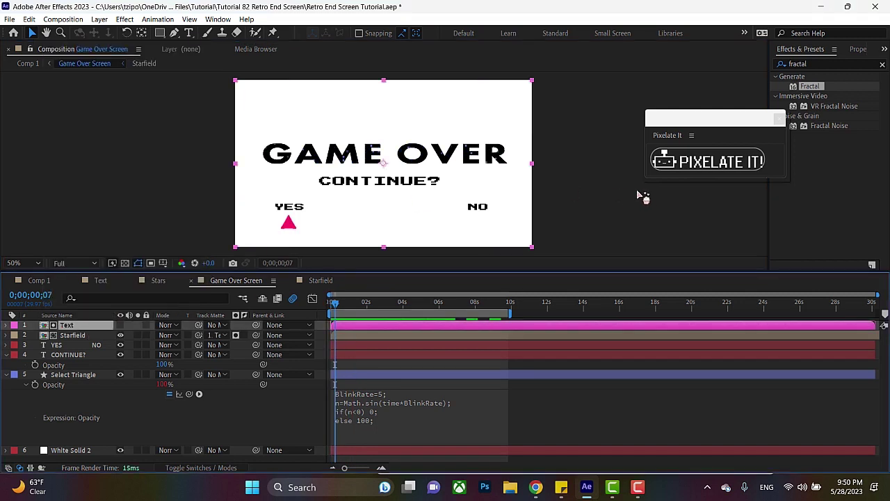
pyautogui.click(706, 161)
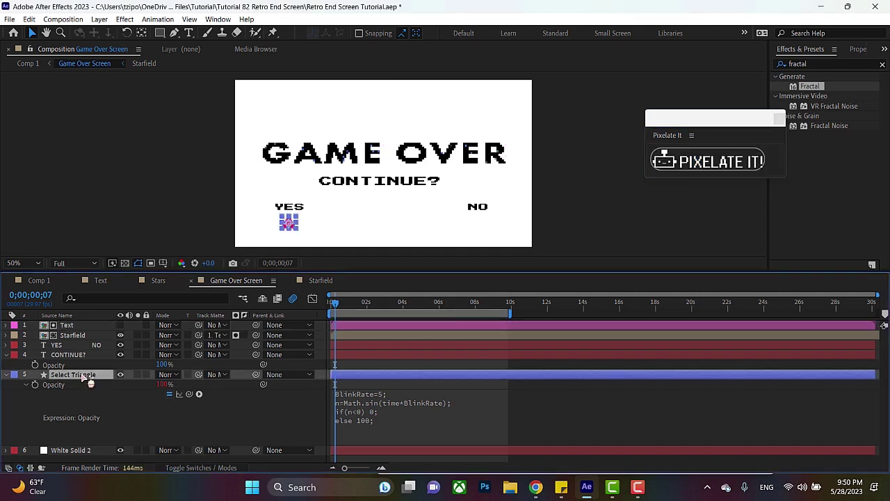
pyautogui.click(688, 162)
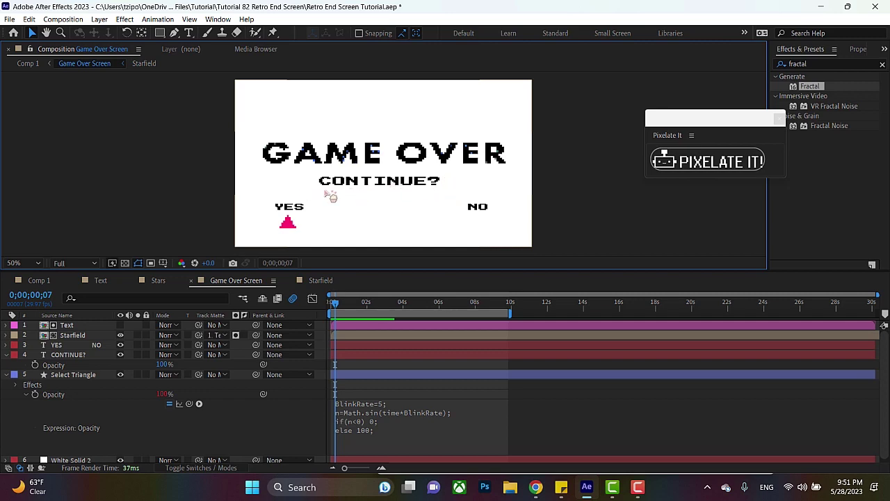
# - Switch to the Comp 1 composition in the timeline
pyautogui.click(37, 280)
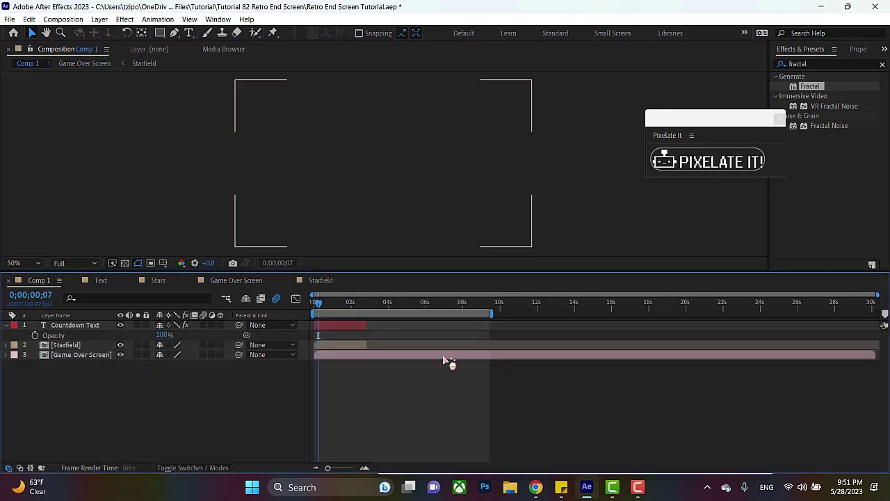